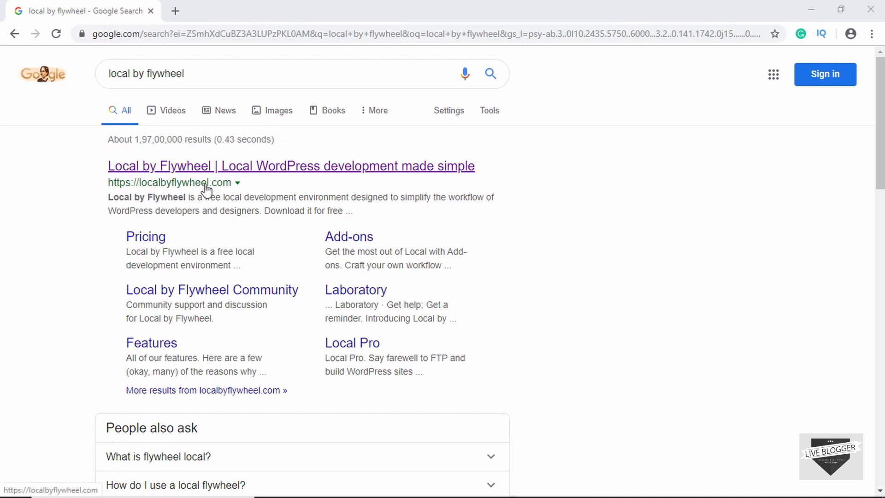
Open localbyflywheel.com's free download form, choose Windows as the platform, then close the form.
{"action": "left_click", "coordinate": [199, 166]}
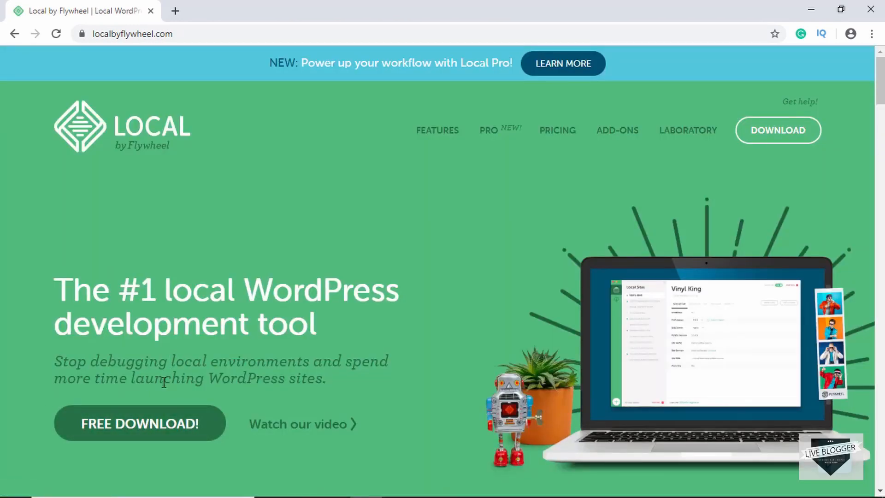
{"action": "left_click", "coordinate": [143, 425]}
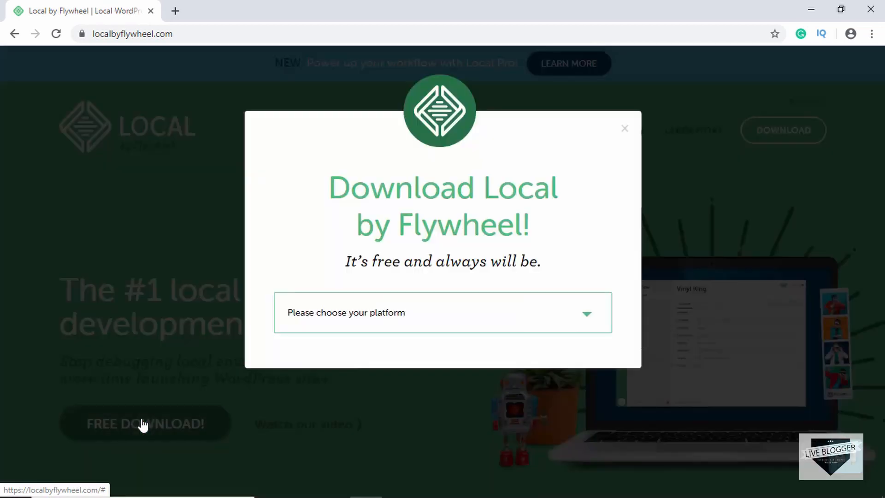
{"action": "left_click", "coordinate": [357, 320]}
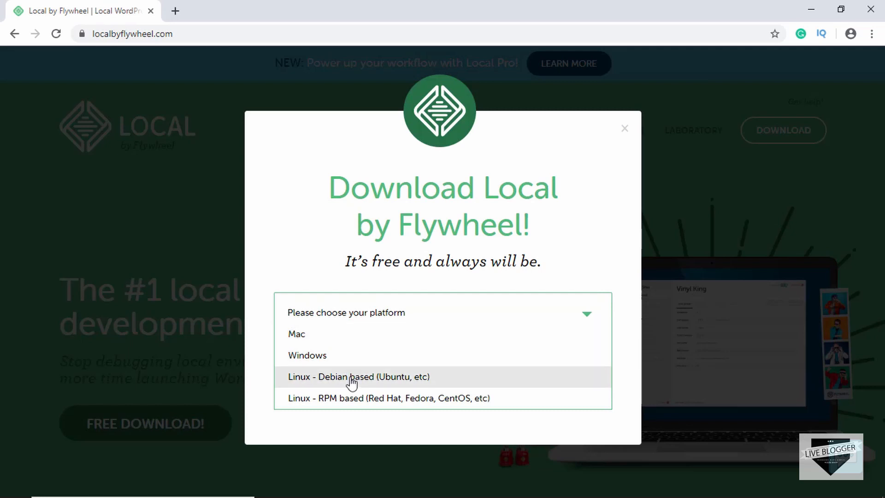
{"action": "left_click", "coordinate": [333, 355]}
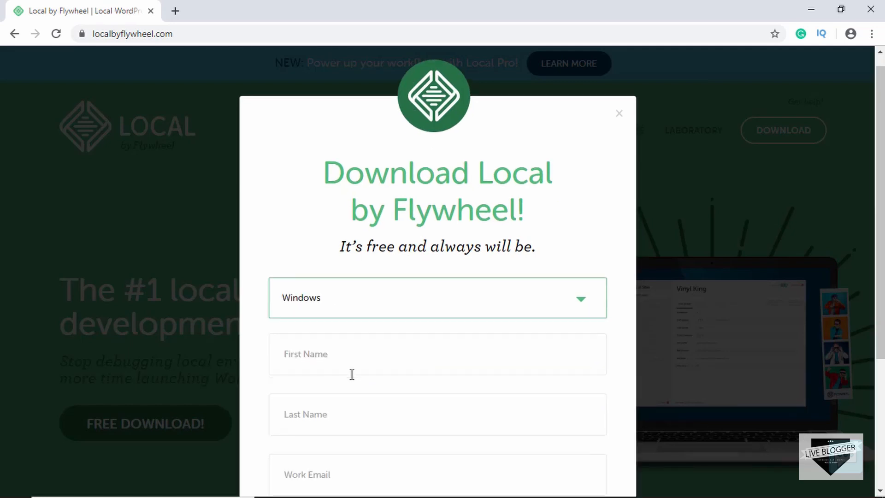
{"action": "scroll", "coordinate": [352, 374], "scroll_direction": "down", "scroll_amount": 3}
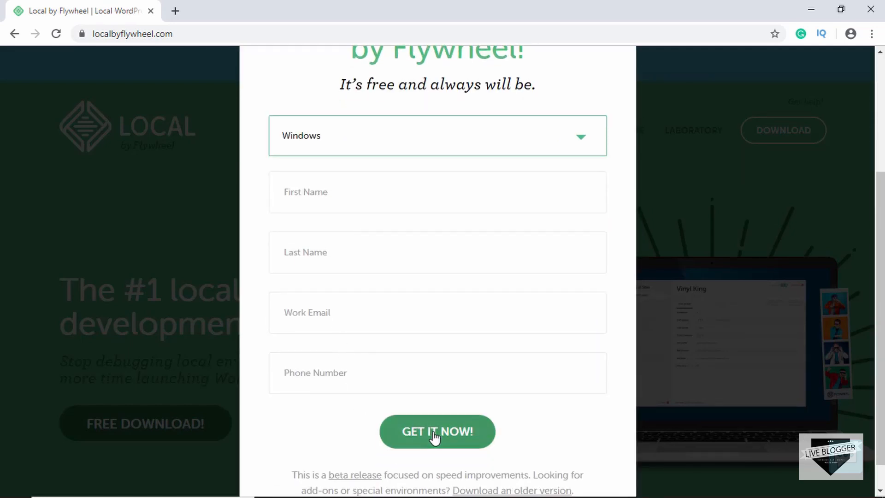
{"action": "scroll", "coordinate": [435, 433], "scroll_direction": "up", "scroll_amount": 4}
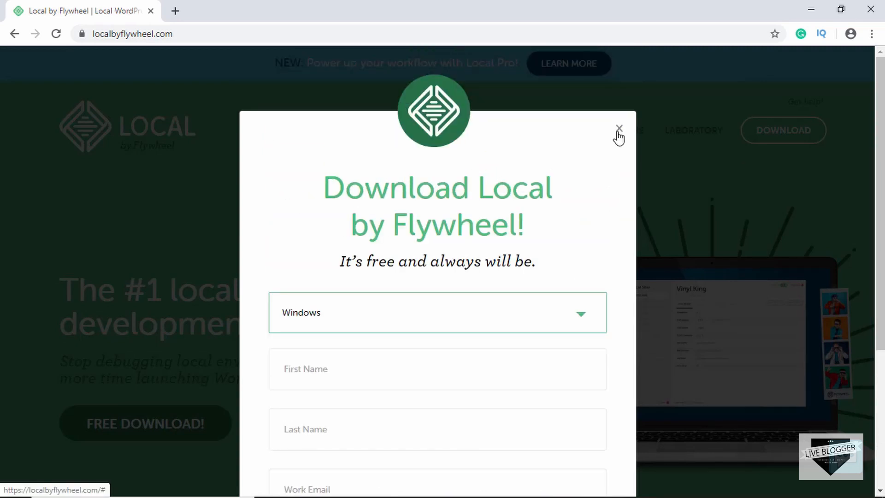
{"action": "left_click", "coordinate": [620, 130]}
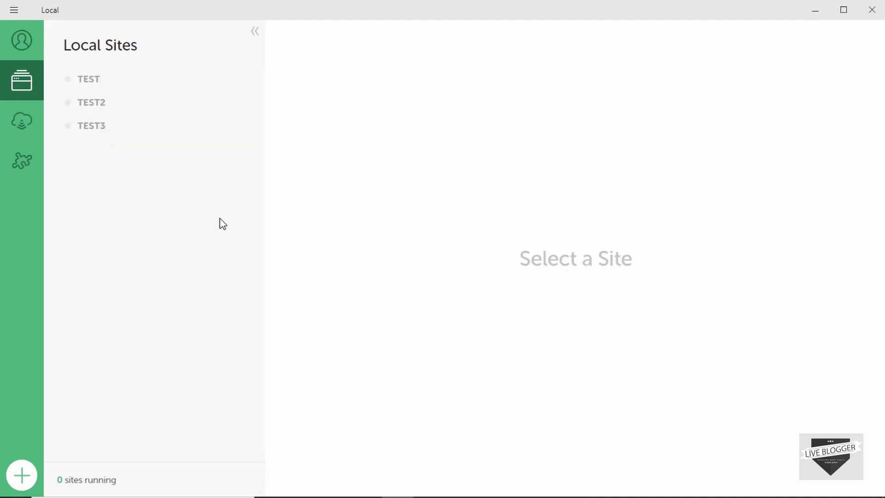
Start adding a new Local site named 'Live Blogger'.
{"action": "left_click", "coordinate": [19, 10]}
{"action": "left_click", "coordinate": [25, 473]}
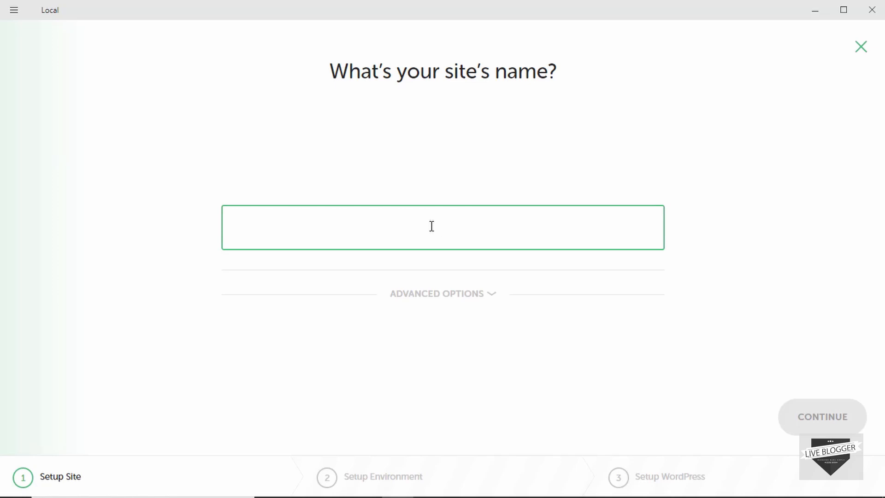
{"action": "type", "text": "Live"}
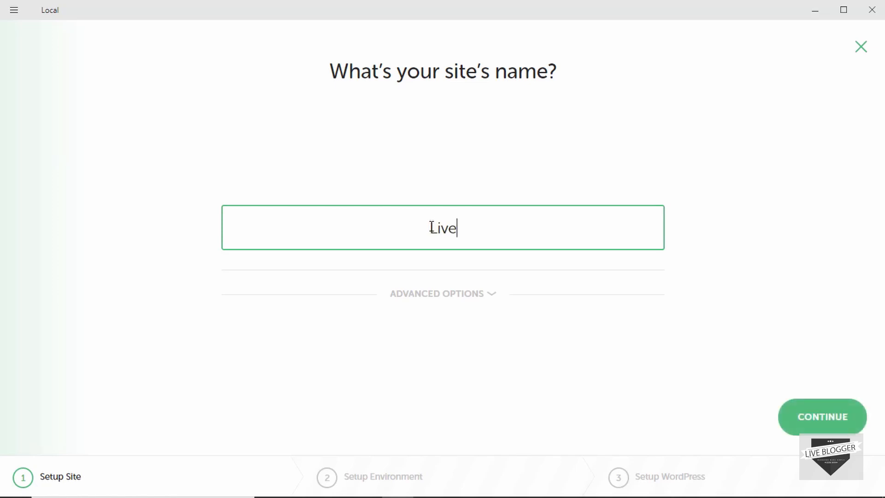
{"action": "type", "text": " Bloggre"}
{"action": "key", "text": "BackSpace"}
{"action": "key", "text": "BackSpace"}
{"action": "type", "text": "er"}
Check the live-blogger.local domain in advanced options, then continue to the environment step.
{"action": "left_click", "coordinate": [446, 295]}
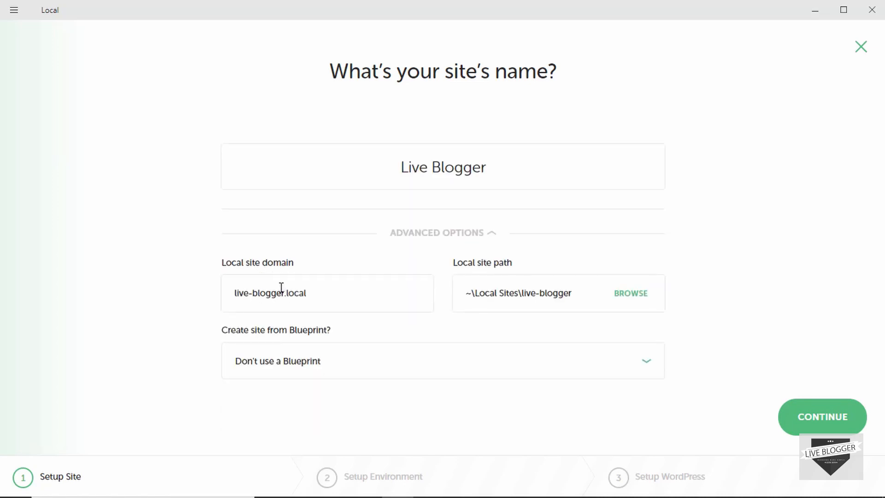
{"action": "left_click_drag", "start_coordinate": [233, 296], "coordinate": [340, 296]}
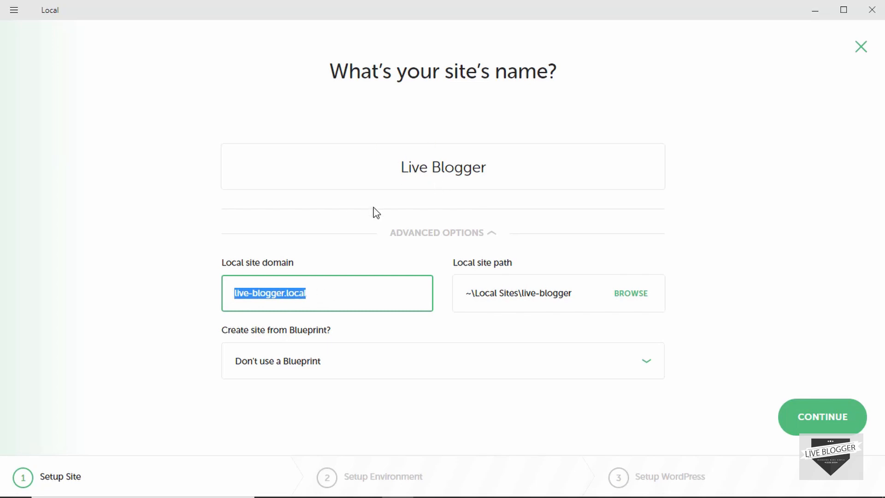
{"action": "left_click", "coordinate": [149, 247]}
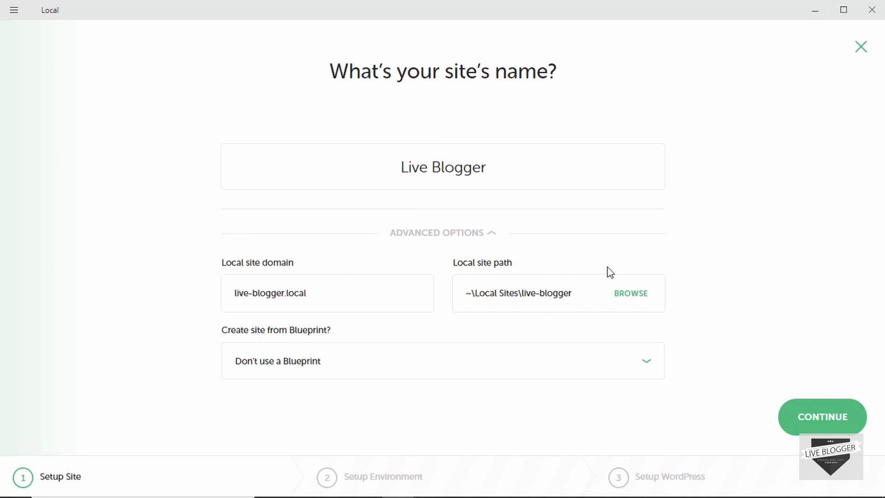
{"action": "left_click", "coordinate": [464, 236]}
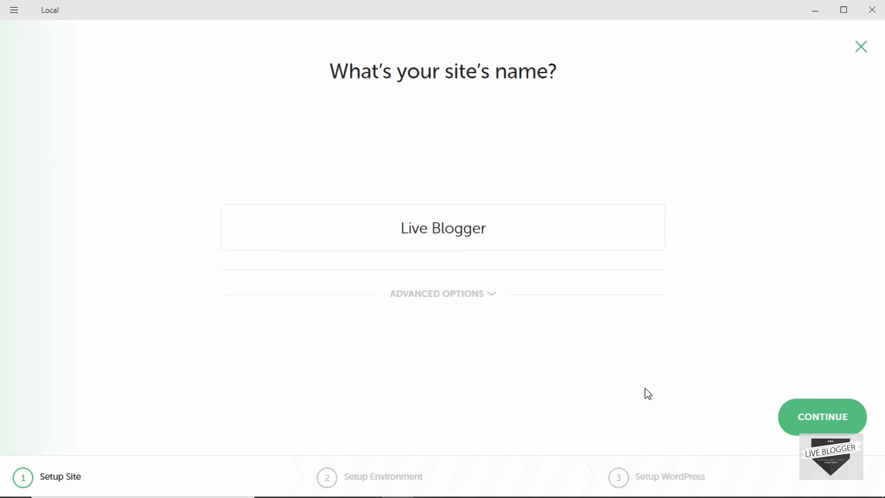
{"action": "left_click", "coordinate": [820, 420]}
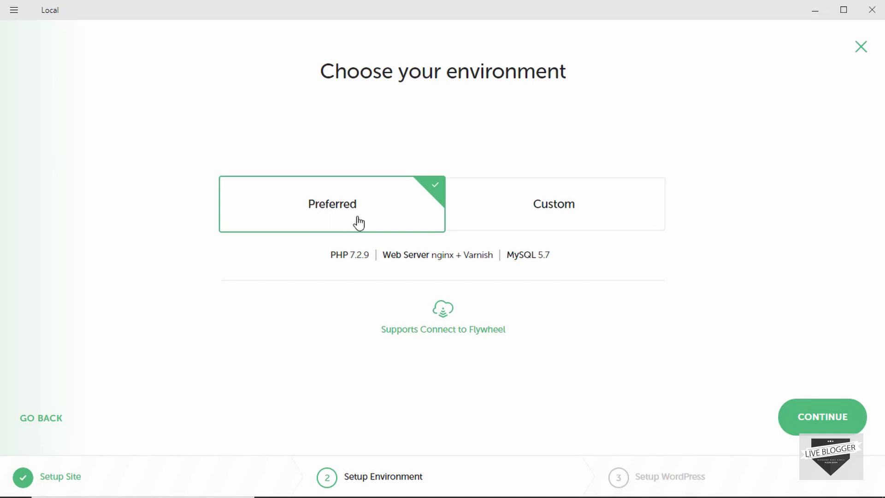
Keep the Preferred environment, enter WordPress username admin and a password, and add the site.
{"action": "left_click", "coordinate": [806, 419]}
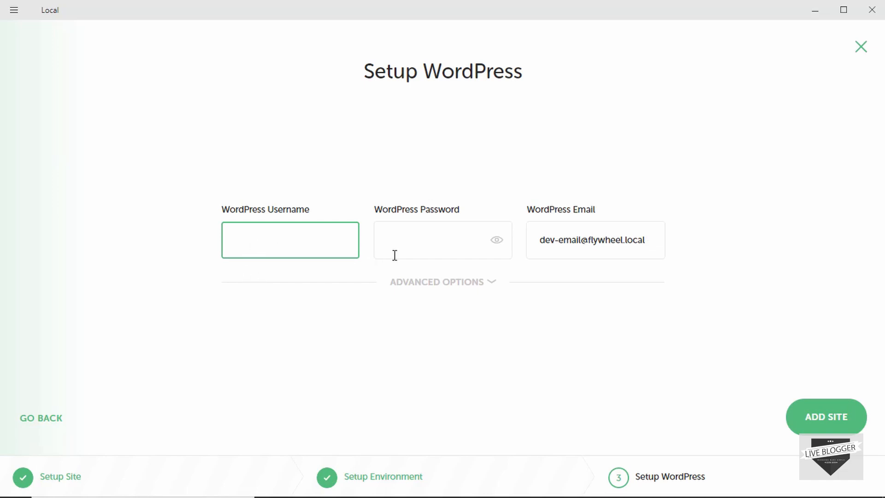
{"action": "type", "text": "admin"}
{"action": "key", "text": "Tab"}
{"action": "type", "text": "a"}
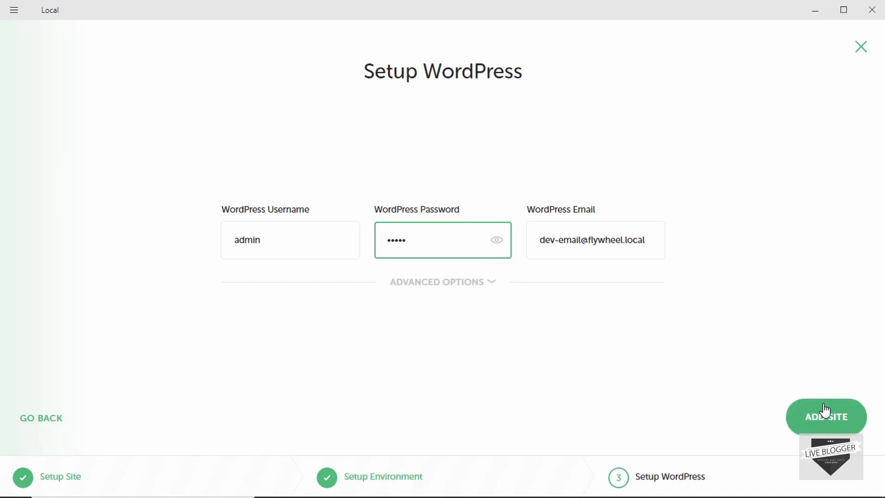
{"action": "left_click", "coordinate": [819, 427]}
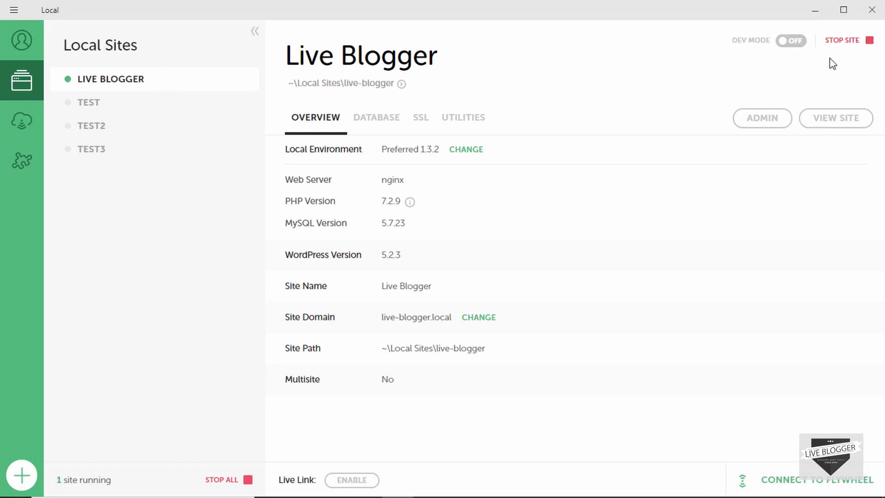
View the Live Blogger site's front end in the browser.
{"action": "left_click", "coordinate": [840, 125]}
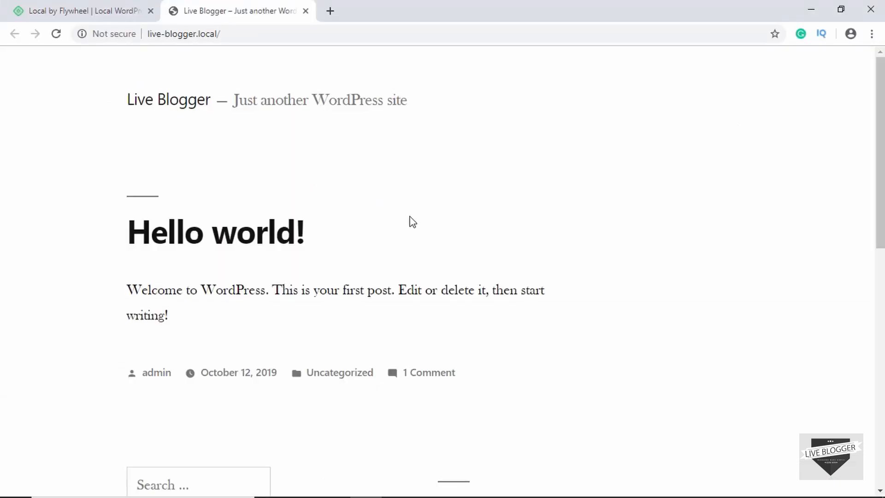
{"action": "scroll", "coordinate": [412, 222], "scroll_direction": "down", "scroll_amount": 8}
{"action": "scroll", "coordinate": [412, 222], "scroll_direction": "down", "scroll_amount": 3}
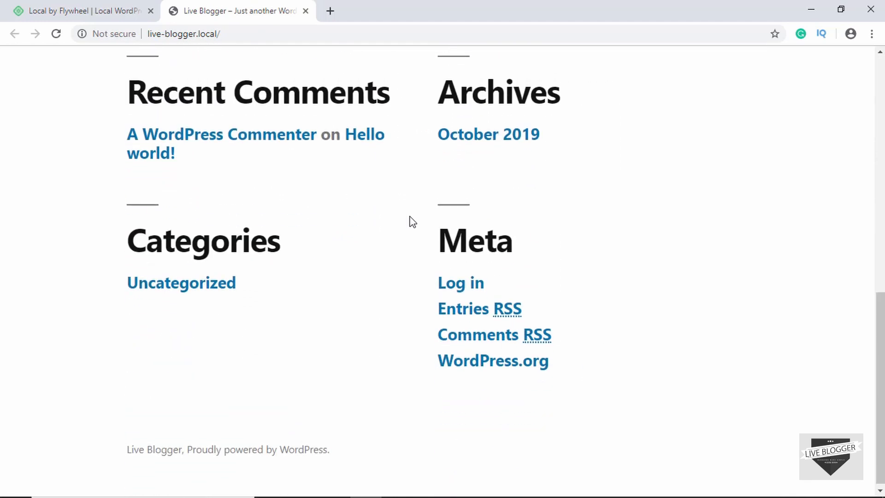
{"action": "scroll", "coordinate": [411, 222], "scroll_direction": "up", "scroll_amount": 12}
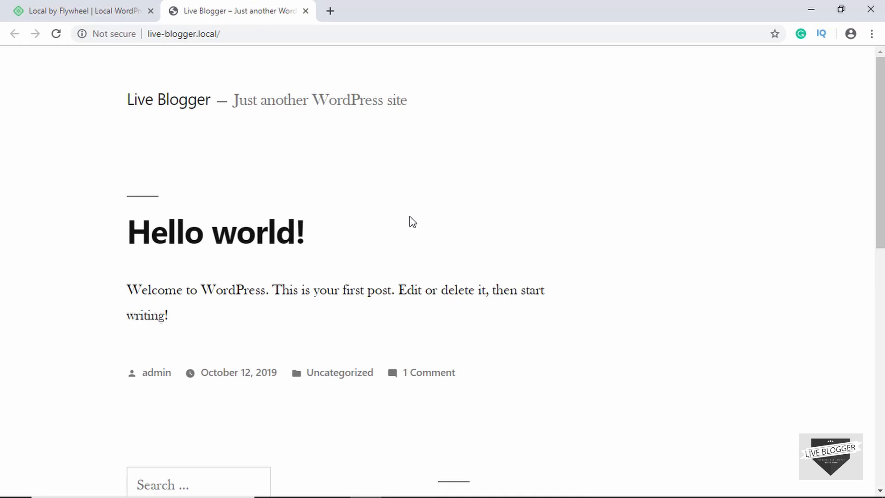
Go to live-blogger.local/wp, log in as admin, and decline saving the password.
{"action": "left_click", "coordinate": [241, 36]}
{"action": "left_click", "coordinate": [243, 37]}
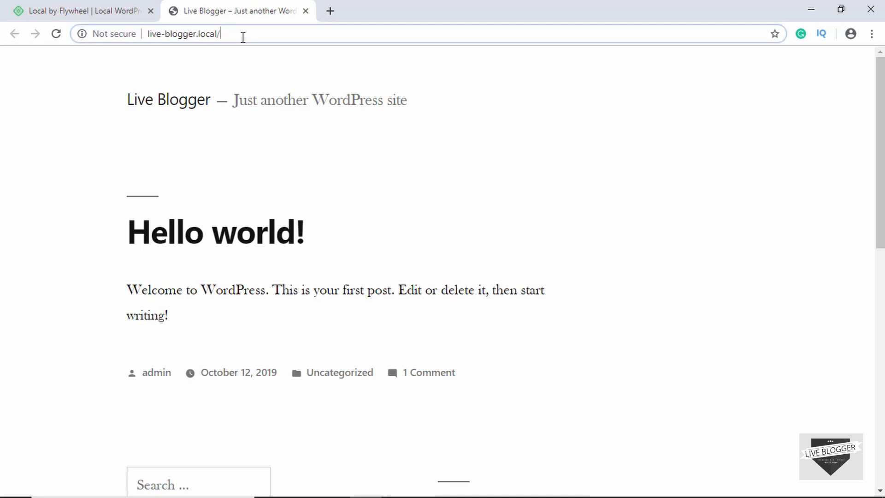
{"action": "type", "text": "wp-ad"}
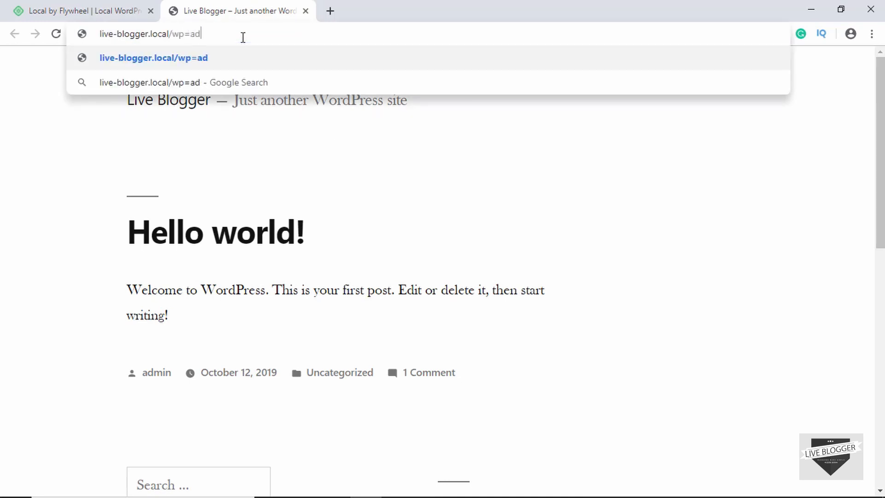
{"action": "key", "text": "BackSpace"}
{"action": "key", "text": "BackSpace"}
{"action": "key", "text": "BackSpace"}
{"action": "key", "text": "Return"}
{"action": "type", "text": "adm"}
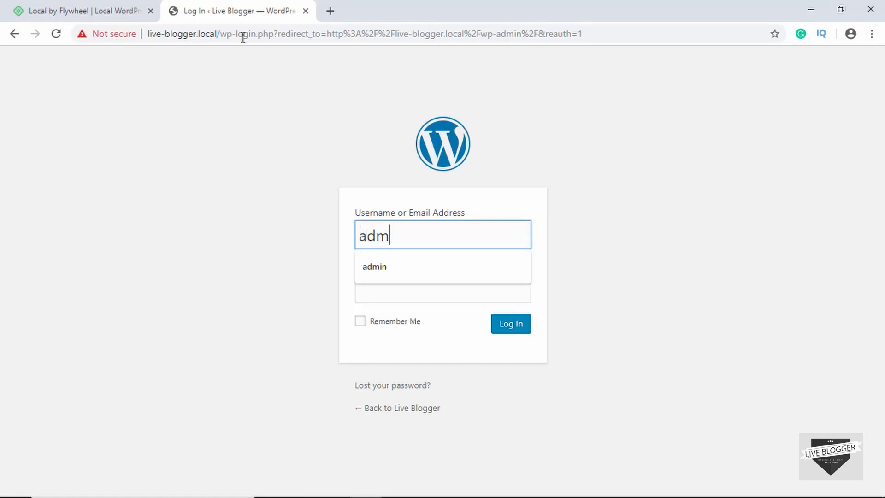
{"action": "type", "text": "in"}
{"action": "key", "text": "Tab"}
{"action": "type", "text": "admin"}
{"action": "key", "text": "Return"}
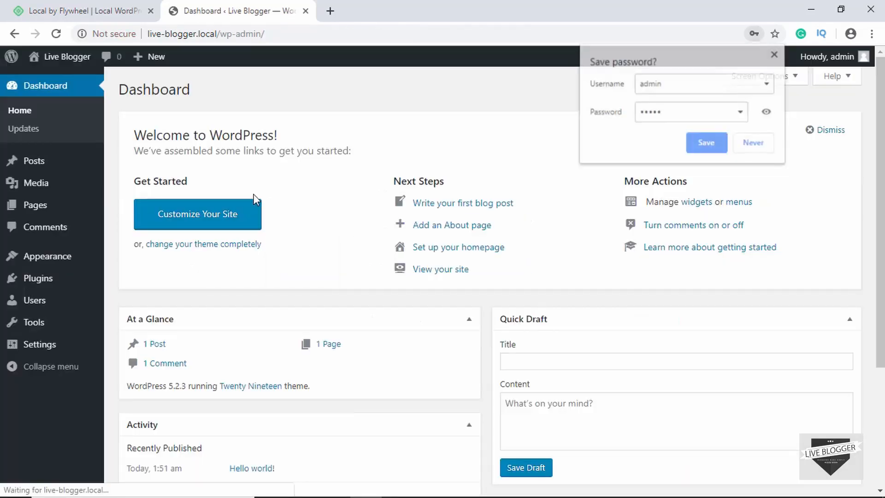
{"action": "left_click", "coordinate": [756, 143]}
Glance over the dashboard and return to Local's Live Blogger overview.
{"action": "scroll", "coordinate": [203, 259], "scroll_direction": "down", "scroll_amount": 5}
{"action": "scroll", "coordinate": [203, 259], "scroll_direction": "up", "scroll_amount": 5}
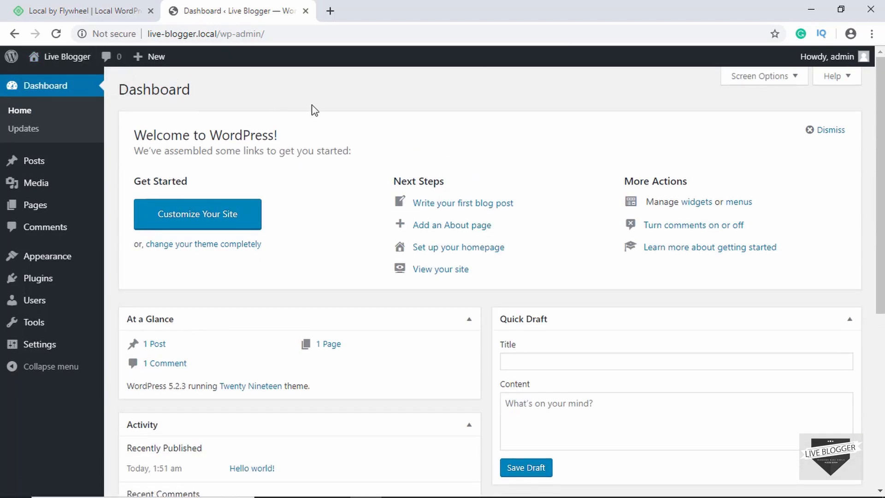
{"action": "key", "text": "alt+Tab"}
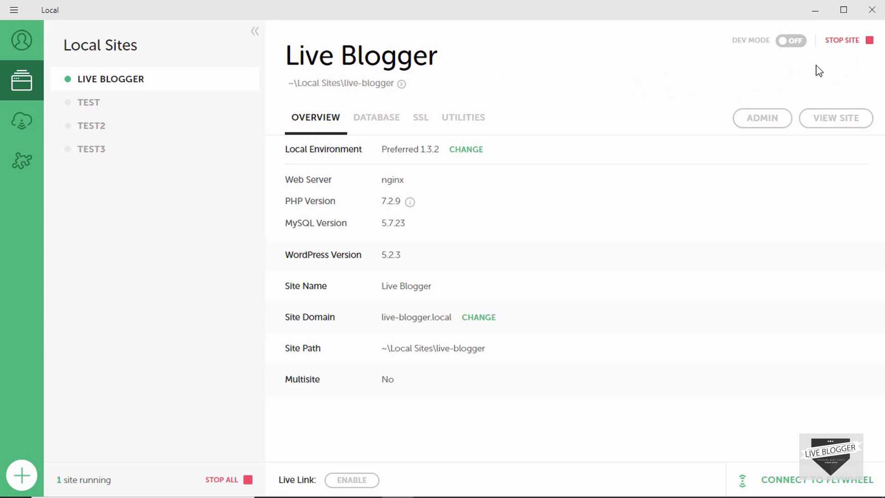
Stop the running Live Blogger site from its overview page.
{"action": "left_click", "coordinate": [849, 45]}
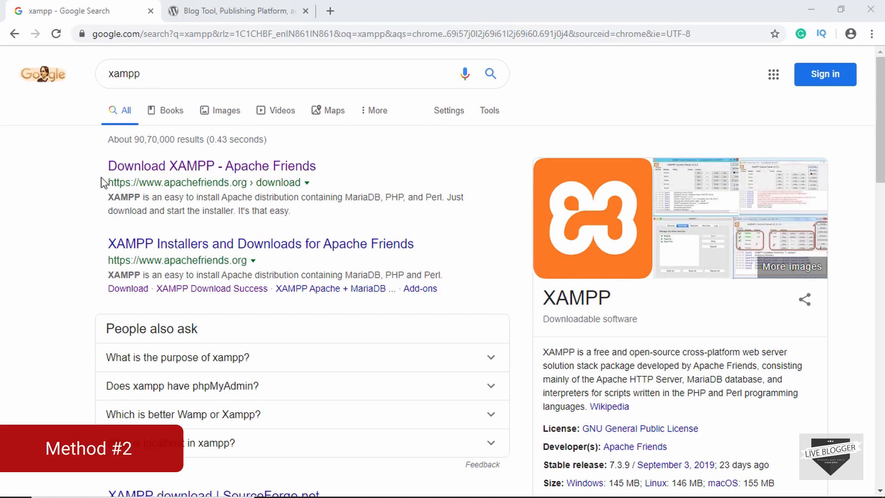
Open the Apache Friends XAMPP download page, browse its Windows, Linux and OS X versions, then go to WordPress.org.
{"action": "left_click", "coordinate": [177, 175]}
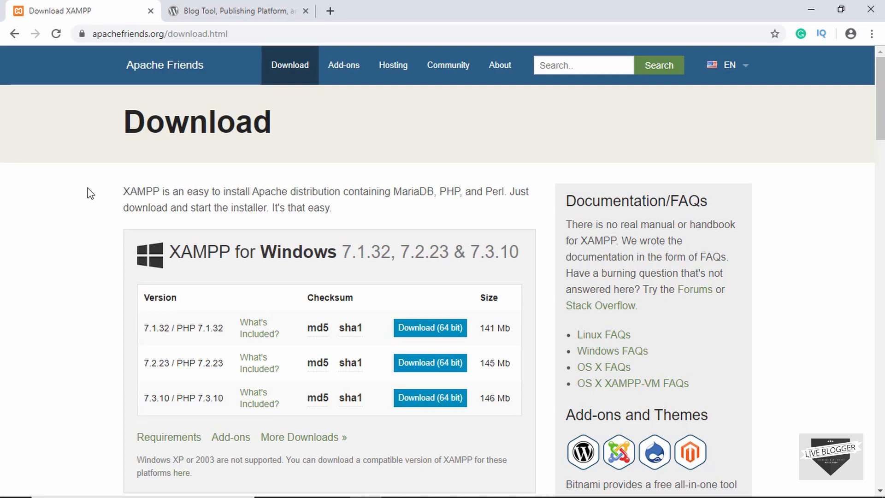
{"action": "scroll", "coordinate": [91, 194], "scroll_direction": "down", "scroll_amount": 2}
{"action": "scroll", "coordinate": [91, 193], "scroll_direction": "up", "scroll_amount": 2}
{"action": "scroll", "coordinate": [105, 292], "scroll_direction": "down", "scroll_amount": 2}
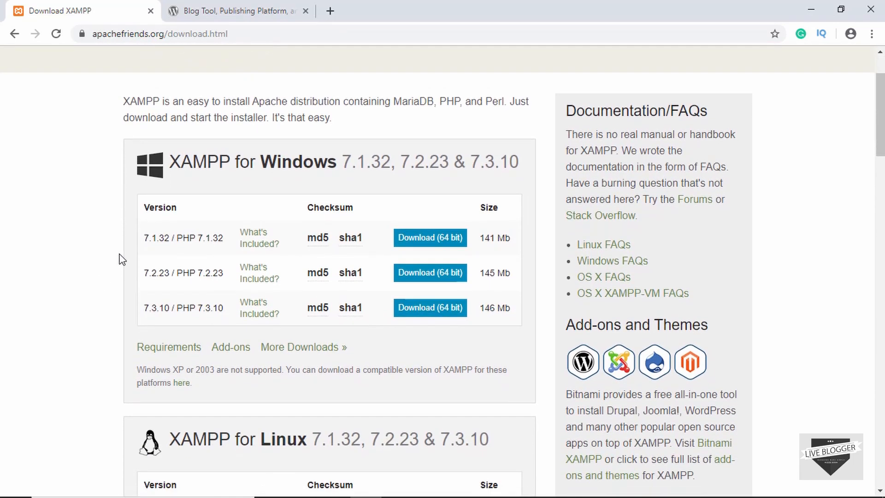
{"action": "scroll", "coordinate": [122, 260], "scroll_direction": "down", "scroll_amount": 14}
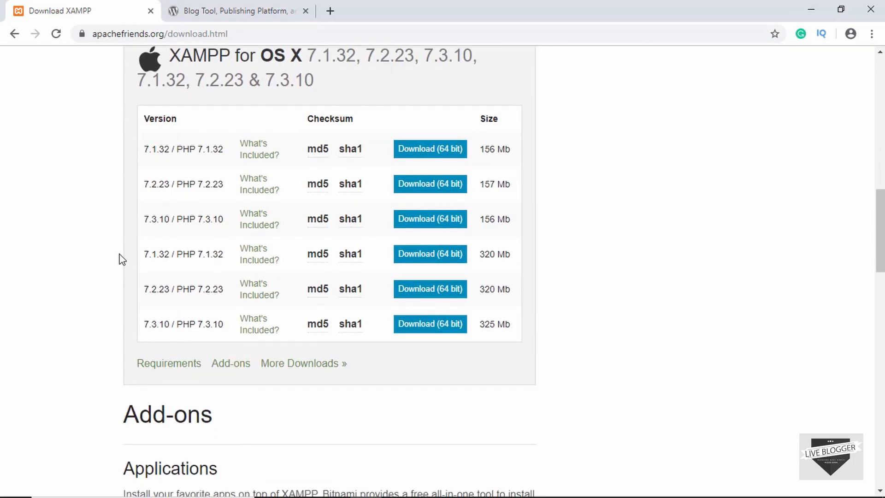
{"action": "scroll", "coordinate": [121, 259], "scroll_direction": "down", "scroll_amount": 6}
{"action": "scroll", "coordinate": [119, 257], "scroll_direction": "up", "scroll_amount": 20}
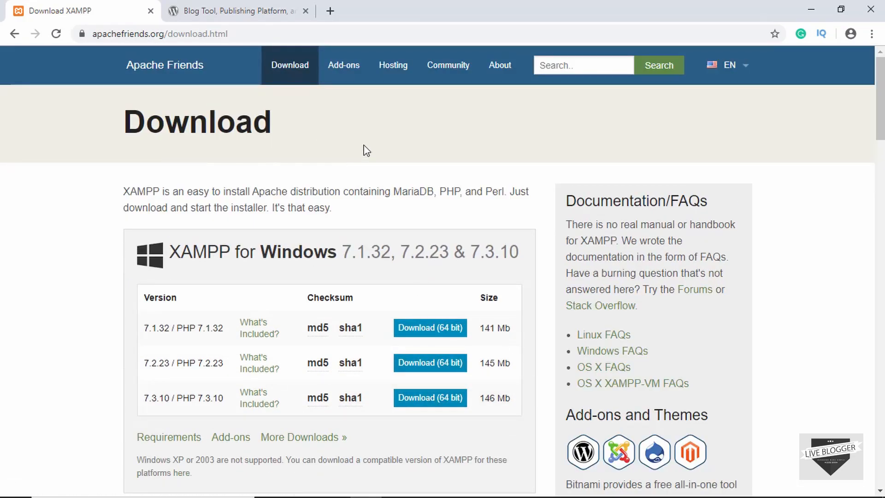
{"action": "left_click", "coordinate": [215, 18]}
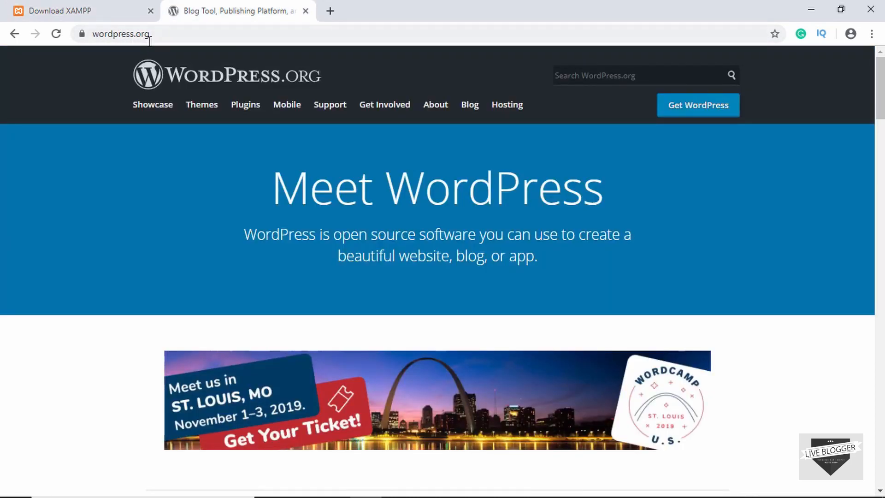
Download the WordPress 5.2.3 zip from WordPress.org's Get WordPress page.
{"action": "left_click", "coordinate": [701, 107]}
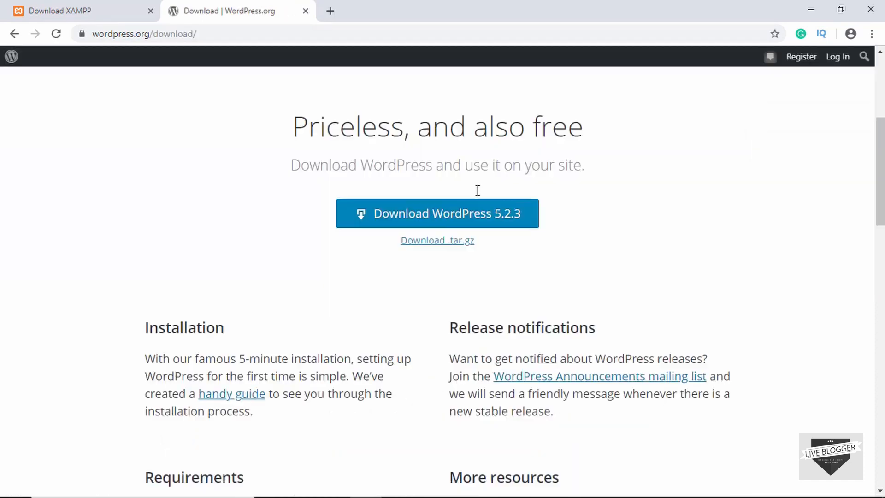
{"action": "left_click", "coordinate": [461, 209]}
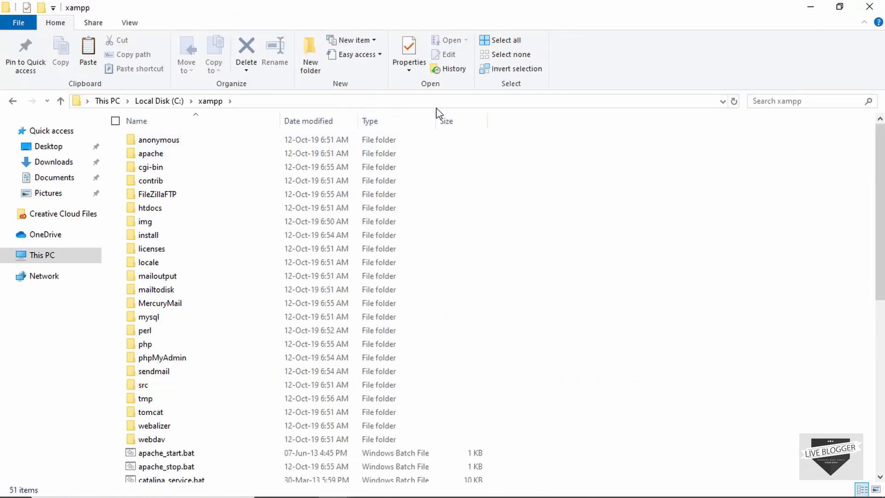
Launch xampp_start.exe from C:\xampp and minimize its startup console.
{"action": "scroll", "coordinate": [572, 229], "scroll_direction": "down", "scroll_amount": 2}
{"action": "scroll", "coordinate": [570, 230], "scroll_direction": "down", "scroll_amount": 7}
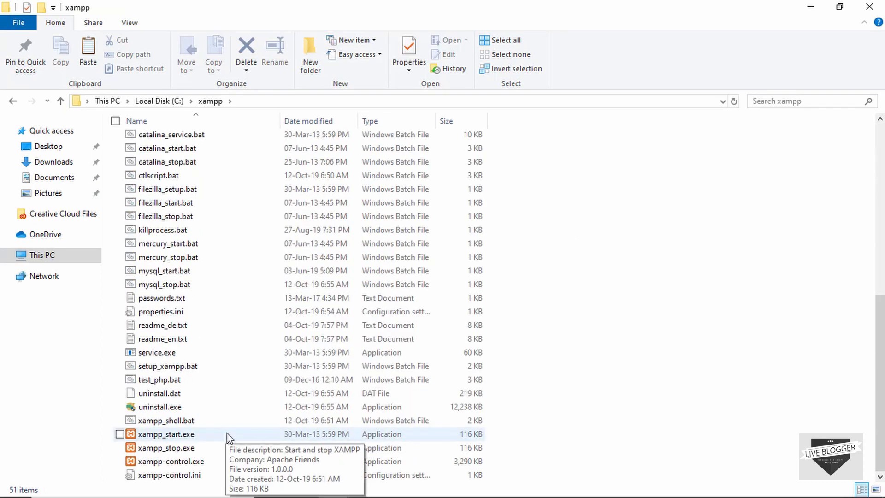
{"action": "double_click", "coordinate": [227, 434]}
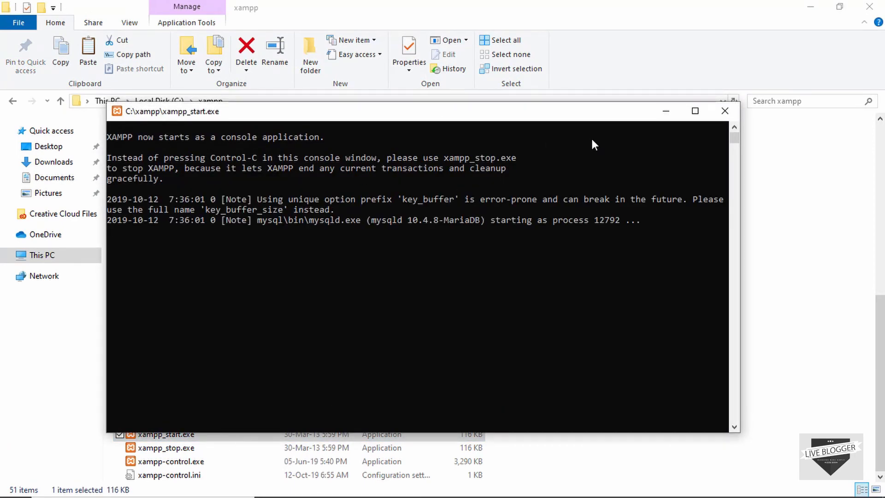
{"action": "left_click", "coordinate": [661, 114]}
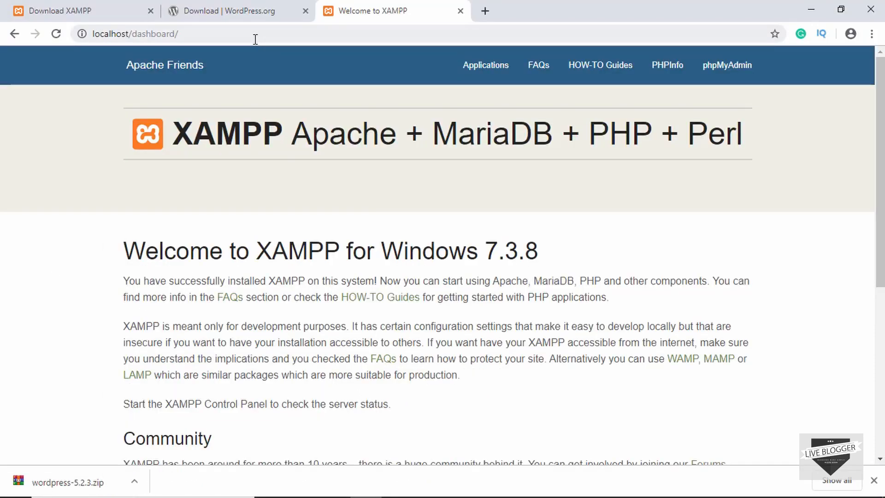
Check the XAMPP for Windows 7.3.8 welcome page at localhost/dashboard, then return to File Explorer.
{"action": "scroll", "coordinate": [326, 210], "scroll_direction": "down", "scroll_amount": 6}
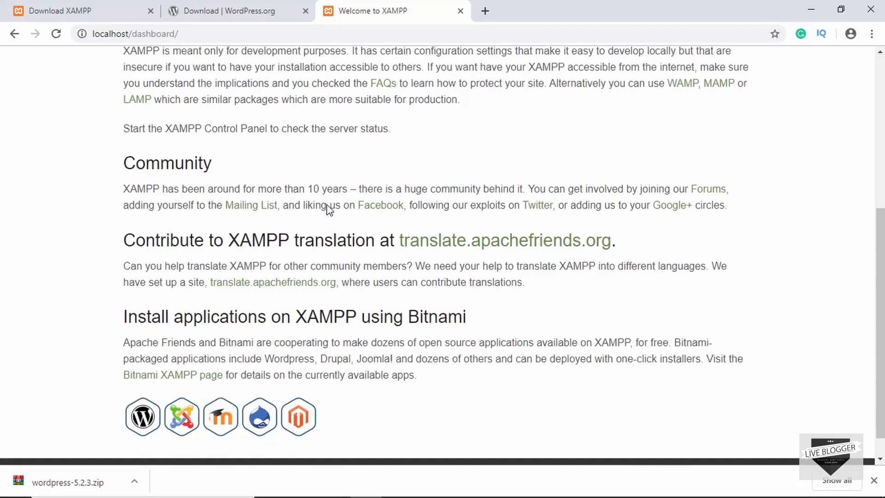
{"action": "scroll", "coordinate": [328, 210], "scroll_direction": "up", "scroll_amount": 7}
{"action": "scroll", "coordinate": [329, 210], "scroll_direction": "down", "scroll_amount": 6}
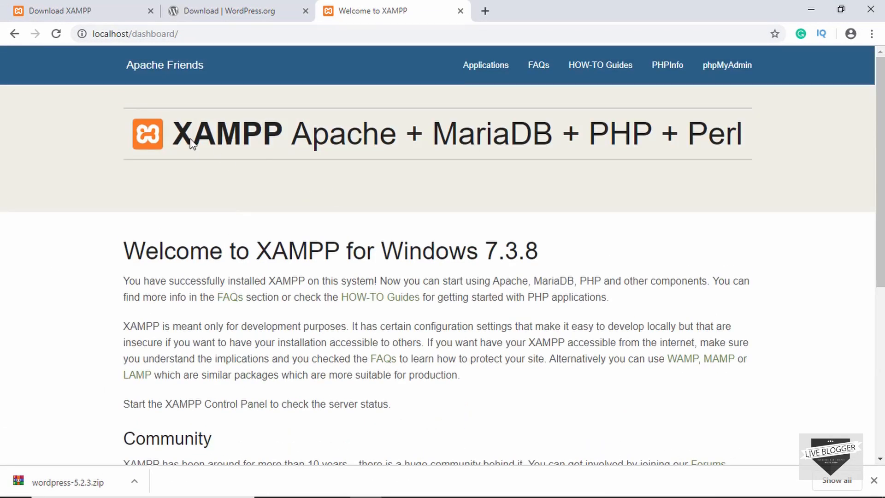
{"action": "scroll", "coordinate": [341, 243], "scroll_direction": "up", "scroll_amount": 6}
{"action": "key", "text": "alt+Tab"}
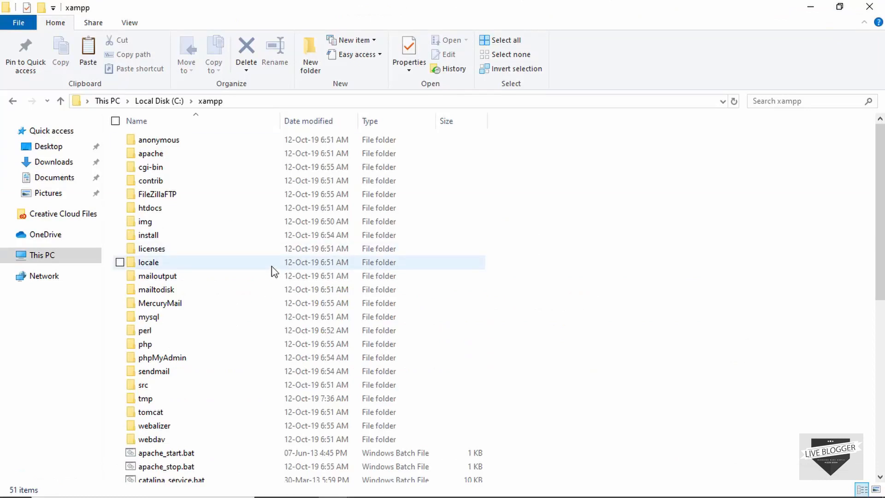
Create a new folder named liveblogger inside C:\xampp\htdocs.
{"action": "double_click", "coordinate": [234, 212]}
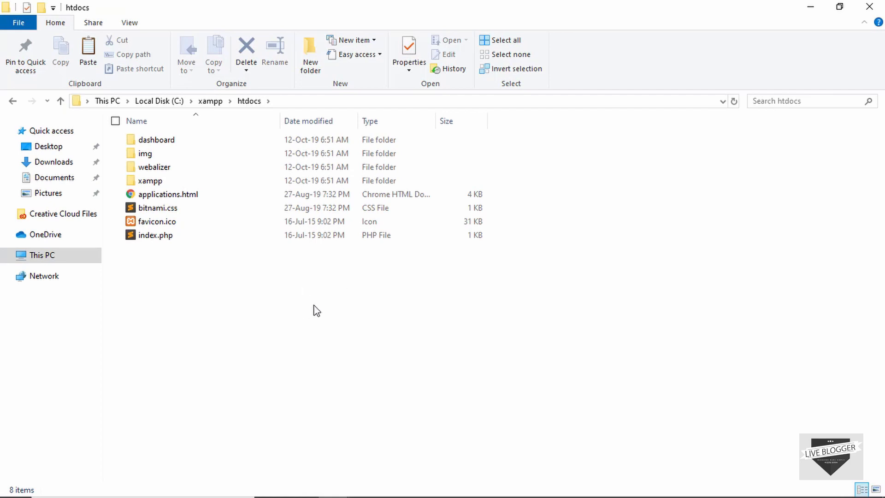
{"action": "key", "text": "ctrl+shift+n"}
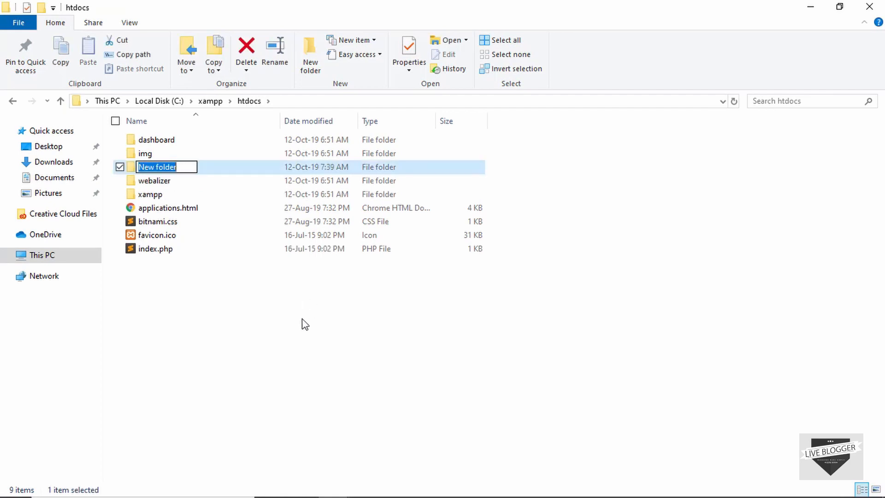
{"action": "type", "text": "liveblogger"}
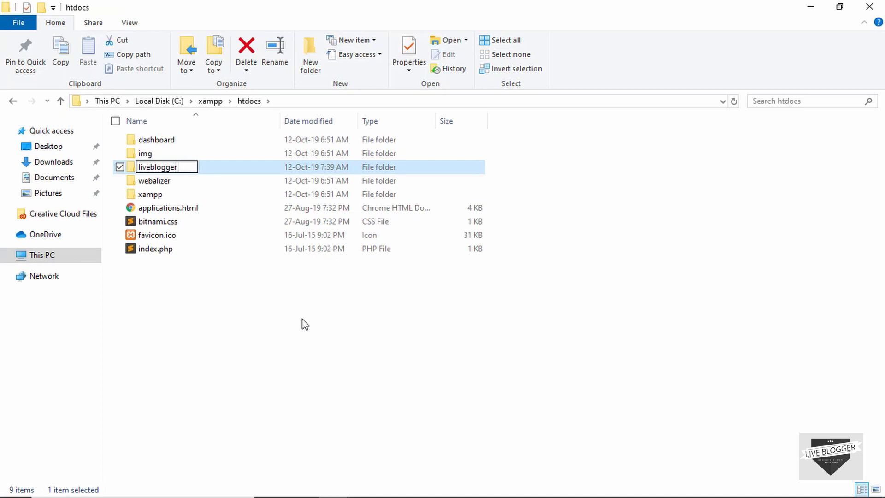
{"action": "key", "text": "Return"}
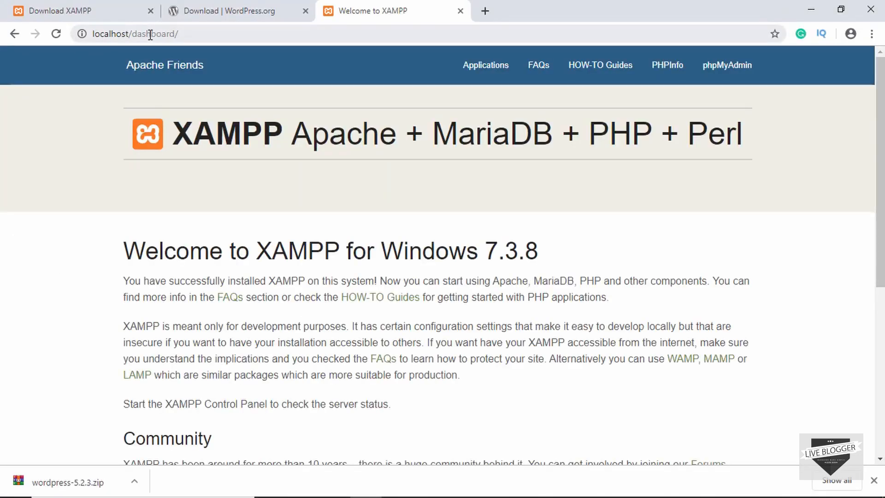
Load localhost/liveblogger in Chrome to confirm it shows an empty index, then return to File Explorer.
{"action": "double_click", "coordinate": [151, 35]}
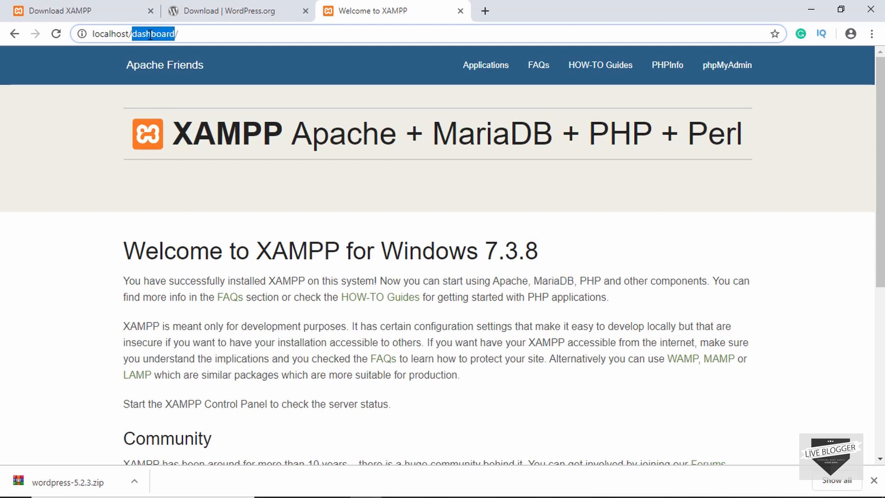
{"action": "type", "text": "liveblogger"}
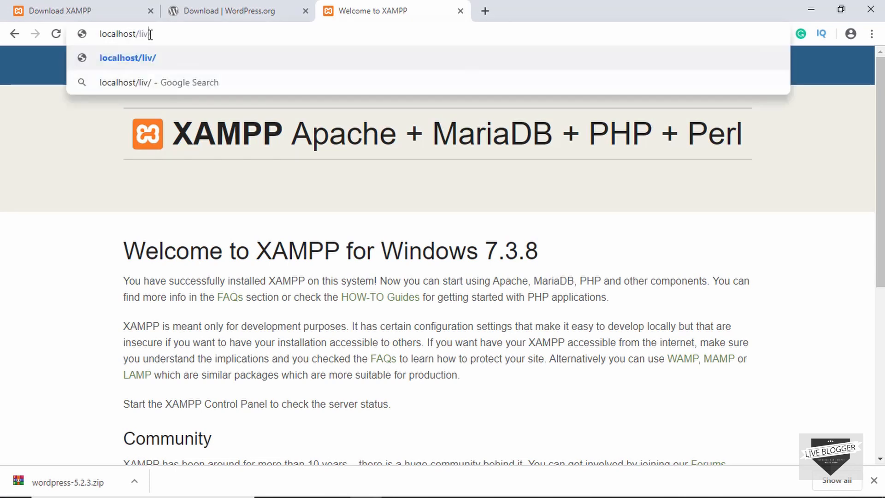
{"action": "key", "text": "Return"}
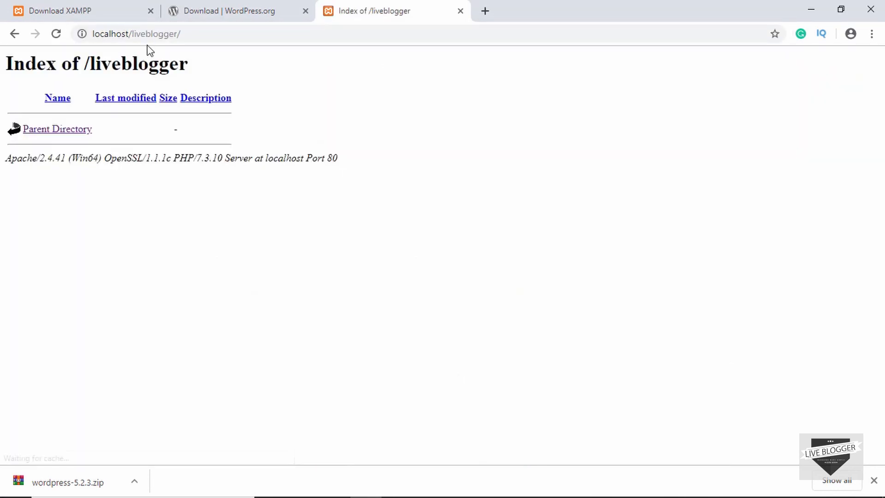
{"action": "left_click_drag", "start_coordinate": [88, 65], "coordinate": [200, 73]}
{"action": "left_click", "coordinate": [136, 132]}
{"action": "key", "text": "alt+Tab"}
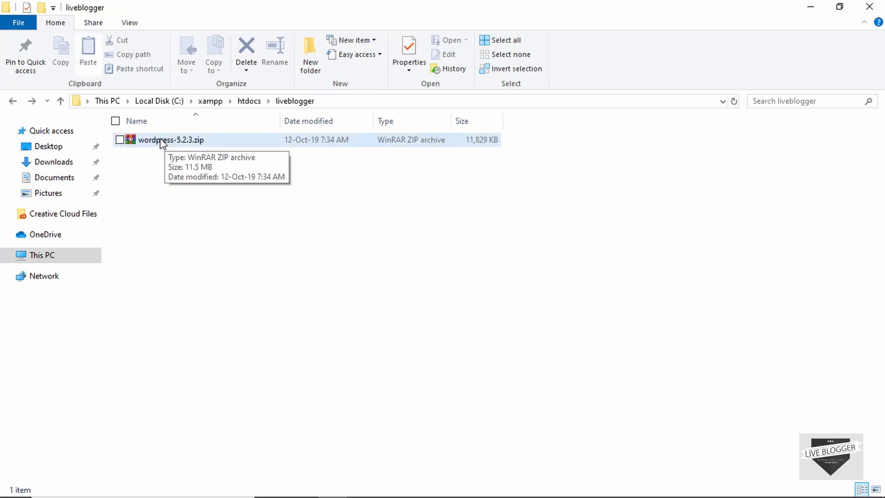
Extract wordpress-5.2.3.zip and copy the wordpress folder's files directly into liveblogger.
{"action": "left_click", "coordinate": [160, 143]}
{"action": "right_click", "coordinate": [162, 143]}
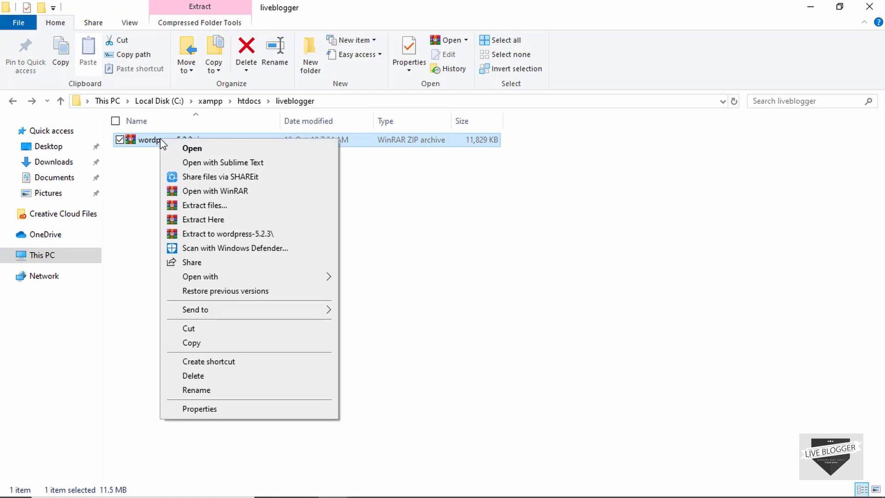
{"action": "left_click", "coordinate": [229, 226]}
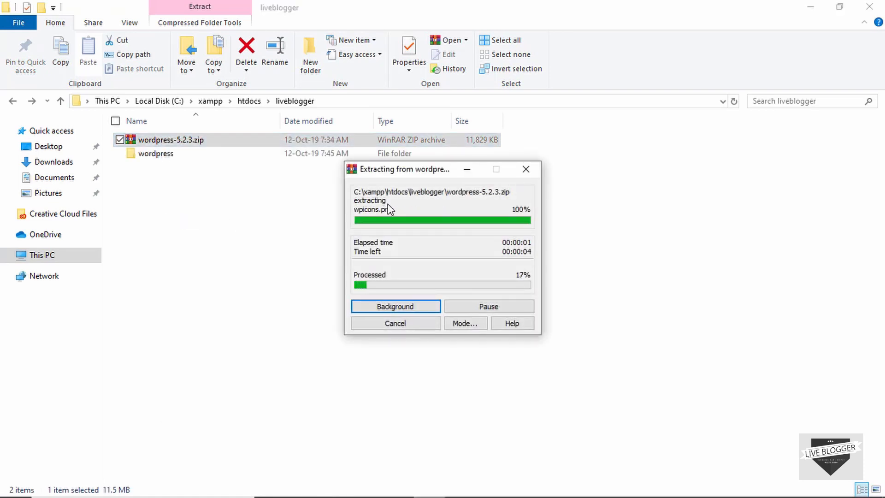
{"action": "double_click", "coordinate": [210, 144]}
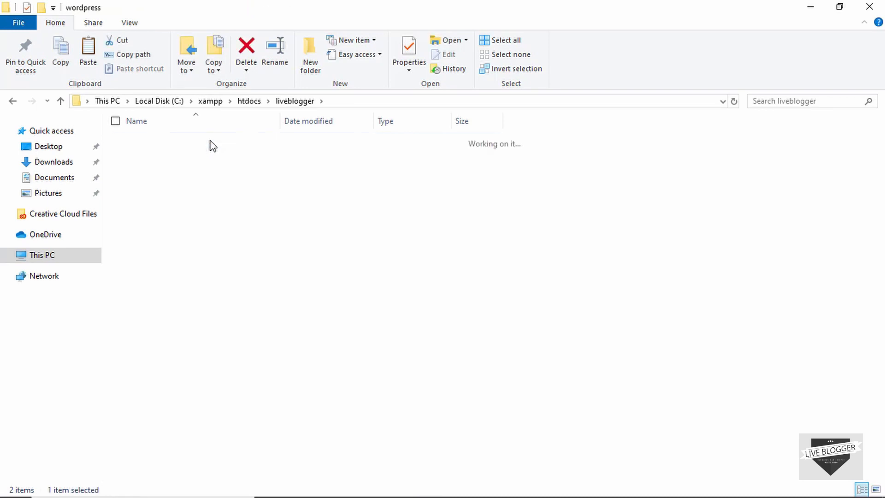
{"action": "key", "text": "ctrl+a"}
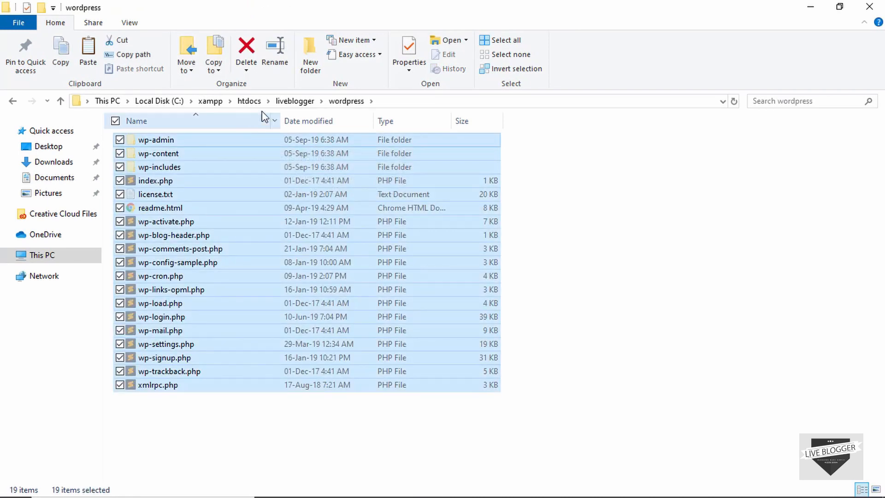
{"action": "left_click", "coordinate": [286, 100]}
{"action": "left_click", "coordinate": [316, 222]}
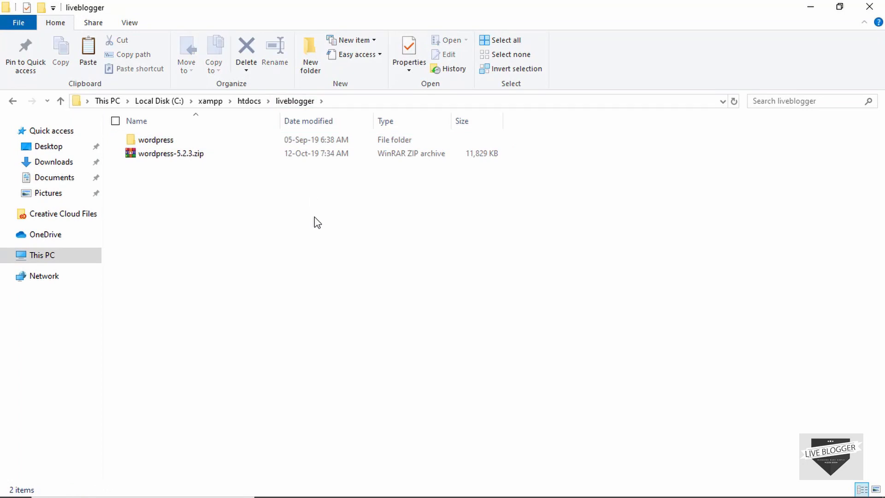
{"action": "key", "text": "ctrl+v"}
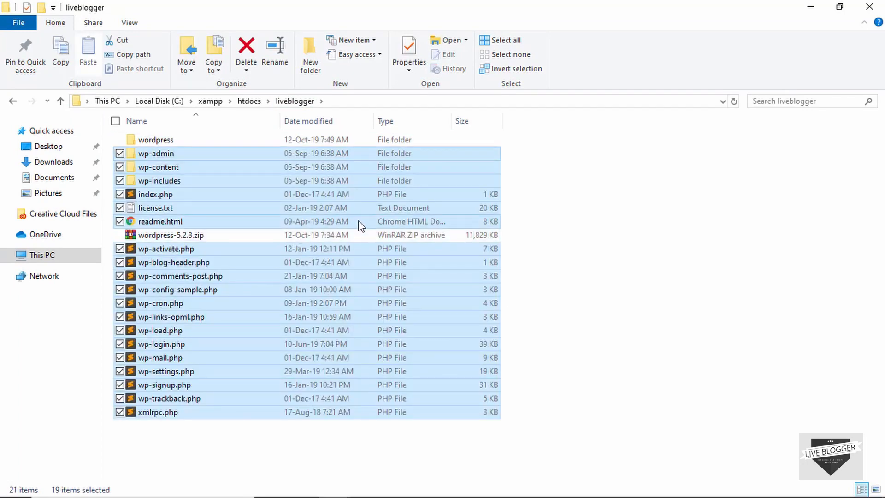
Permanently delete the wordpress-5.2.3.zip archive and the wordpress subfolder.
{"action": "left_click", "coordinate": [331, 235]}
{"action": "left_click", "coordinate": [310, 140], "text": "ctrl"}
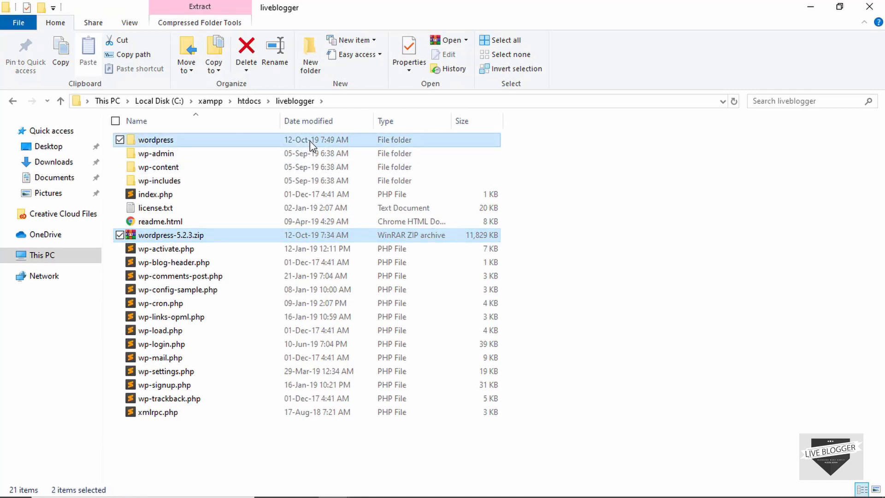
{"action": "key", "text": "shift+Delete"}
{"action": "key", "text": "Return"}
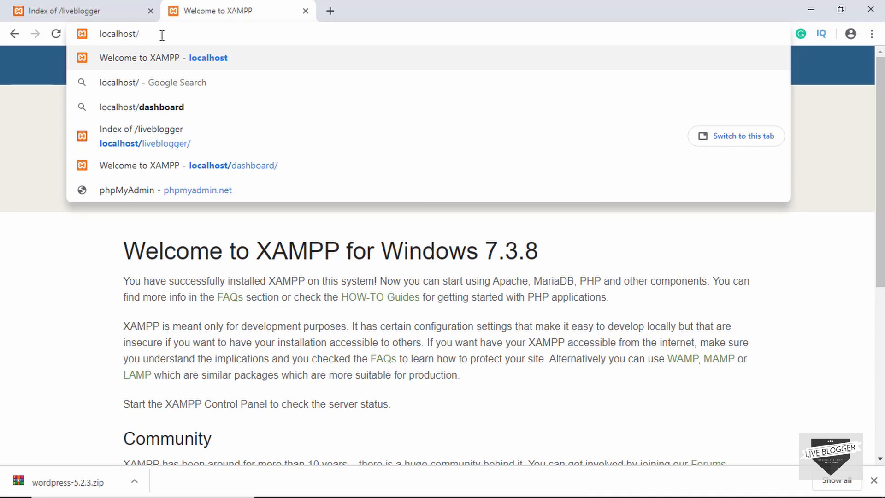
Go to localhost/phpmyadmin in the browser.
{"action": "type", "text": "php my"}
{"action": "key", "text": "BackSpace"}
{"action": "key", "text": "BackSpace"}
{"action": "key", "text": "BackSpace"}
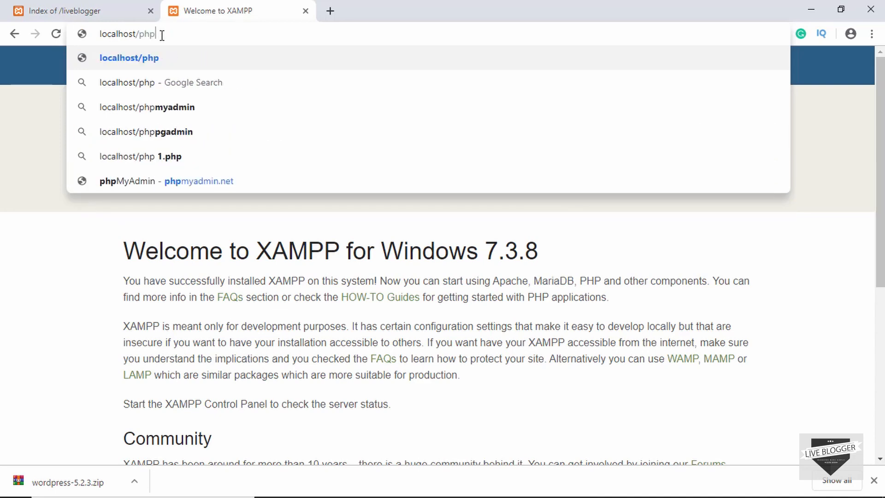
{"action": "type", "text": "myadmin"}
{"action": "key", "text": "Return"}
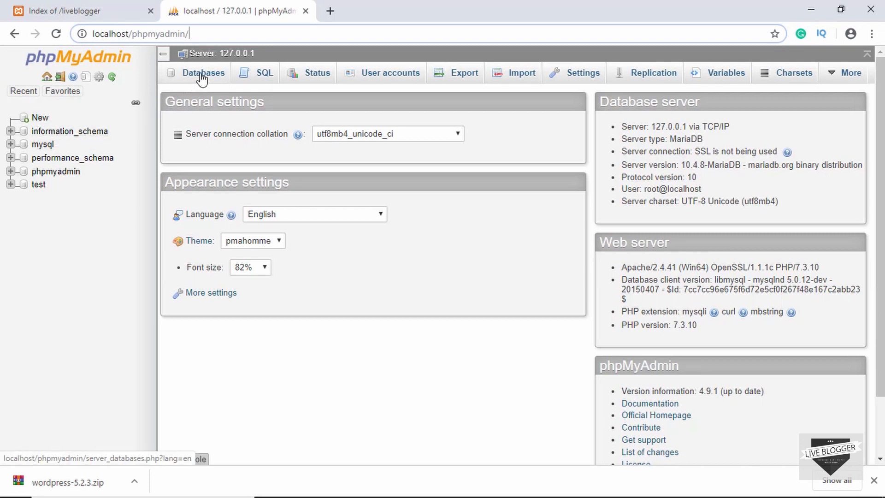
Create an empty database named liveblogger, then close the phpMyAdmin tab.
{"action": "left_click", "coordinate": [40, 121]}
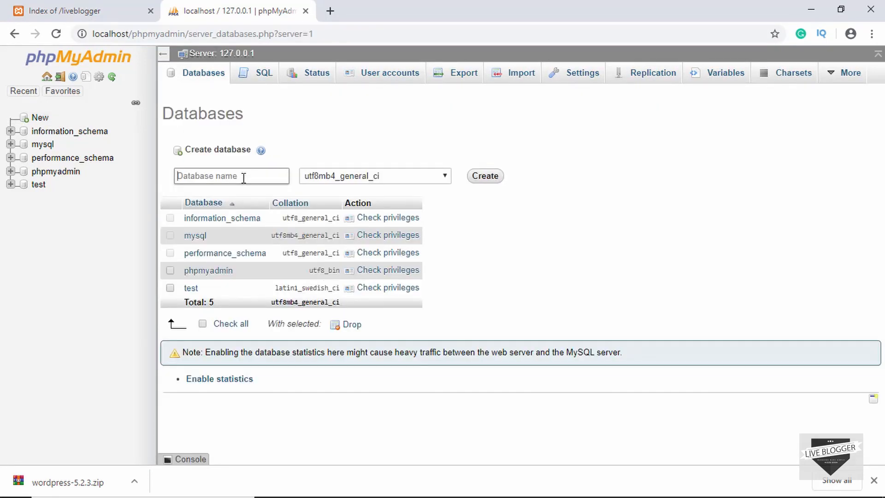
{"action": "left_click", "coordinate": [243, 178]}
{"action": "type", "text": "liveblogger"}
{"action": "left_click", "coordinate": [484, 181]}
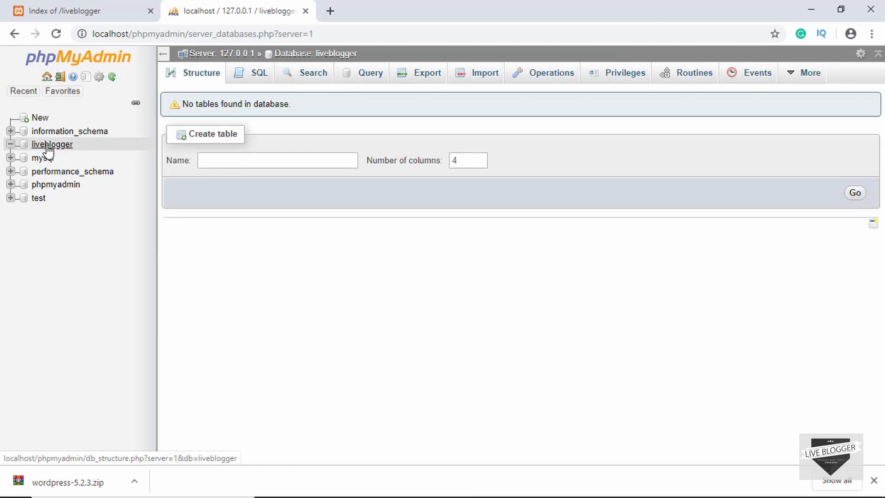
{"action": "left_click", "coordinate": [306, 12]}
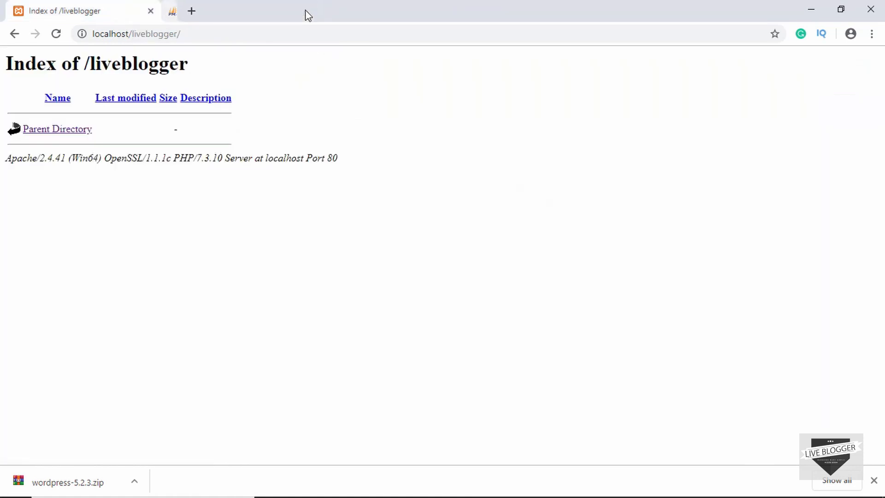
Reload localhost/liveblogger to start WordPress setup and keep English (United States) as the language.
{"action": "left_click", "coordinate": [213, 37]}
{"action": "left_click", "coordinate": [213, 37]}
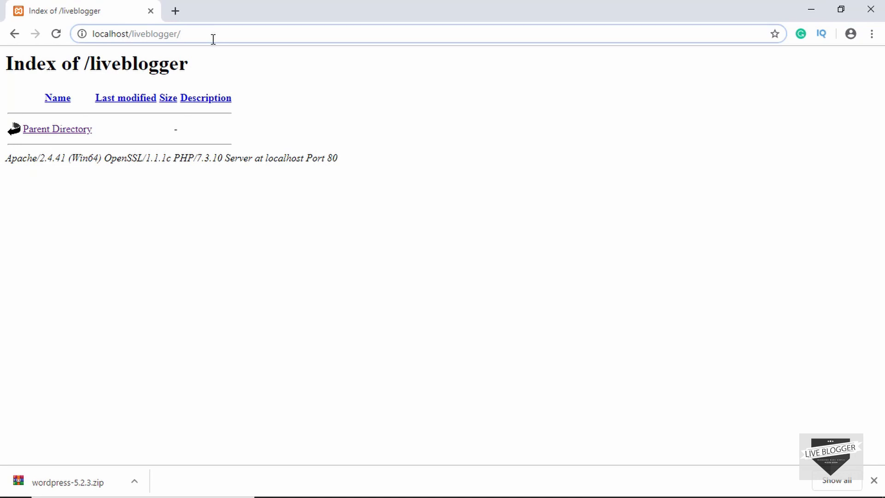
{"action": "key", "text": "Return"}
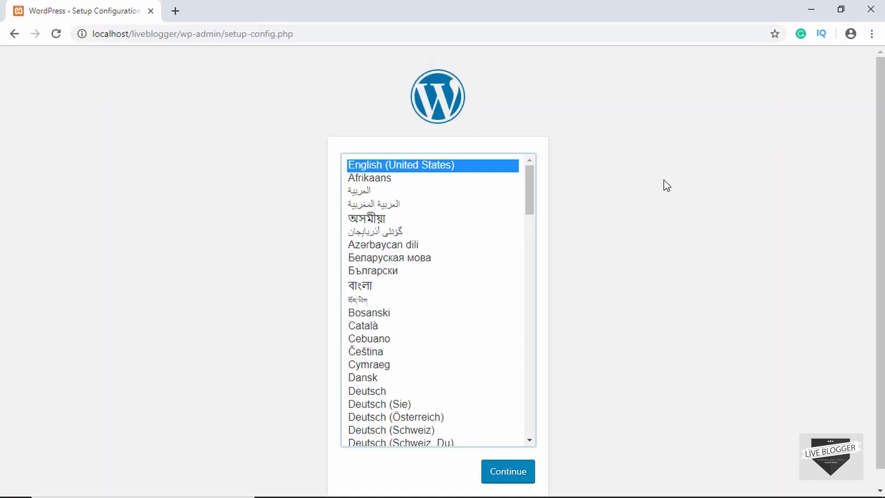
{"action": "scroll", "coordinate": [674, 265], "scroll_direction": "down", "scroll_amount": 1}
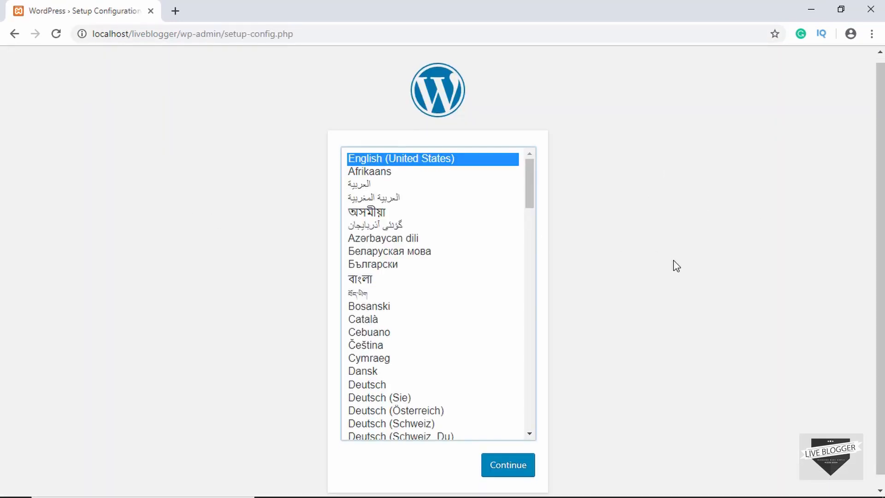
{"action": "scroll", "coordinate": [674, 265], "scroll_direction": "up", "scroll_amount": 1}
{"action": "scroll", "coordinate": [572, 217], "scroll_direction": "down", "scroll_amount": 1}
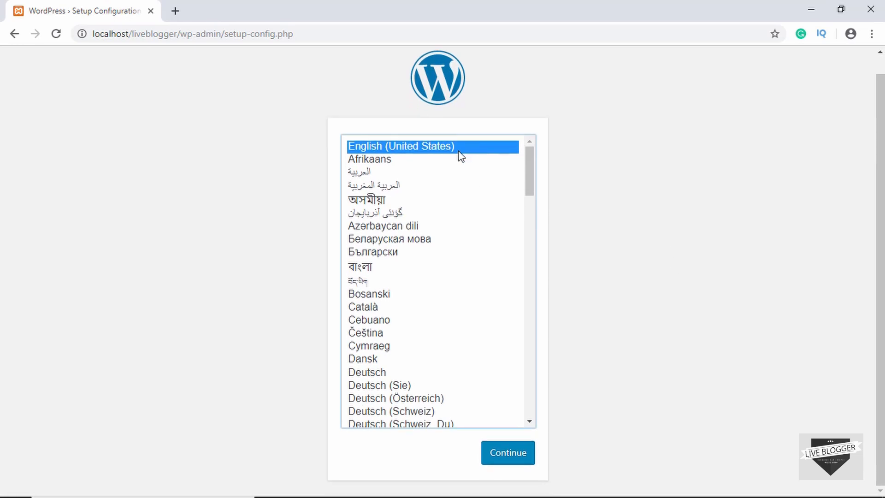
{"action": "left_click", "coordinate": [512, 452]}
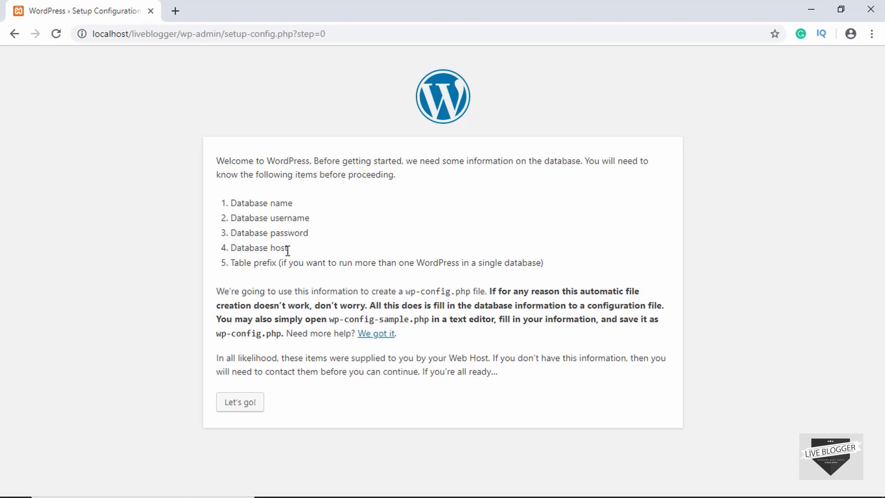
Enter database name liveblogger, username root and an empty password, keeping host localhost.
{"action": "left_click", "coordinate": [239, 404]}
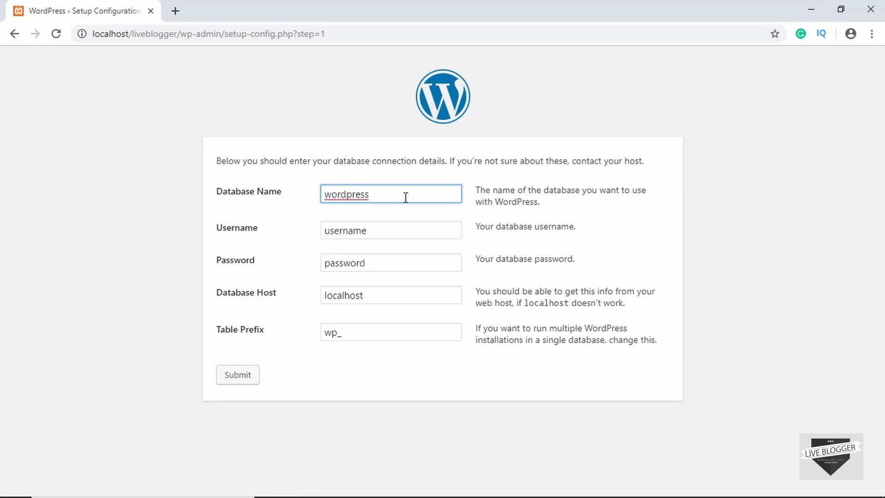
{"action": "left_click", "coordinate": [237, 196]}
{"action": "type", "text": "liveblogger"}
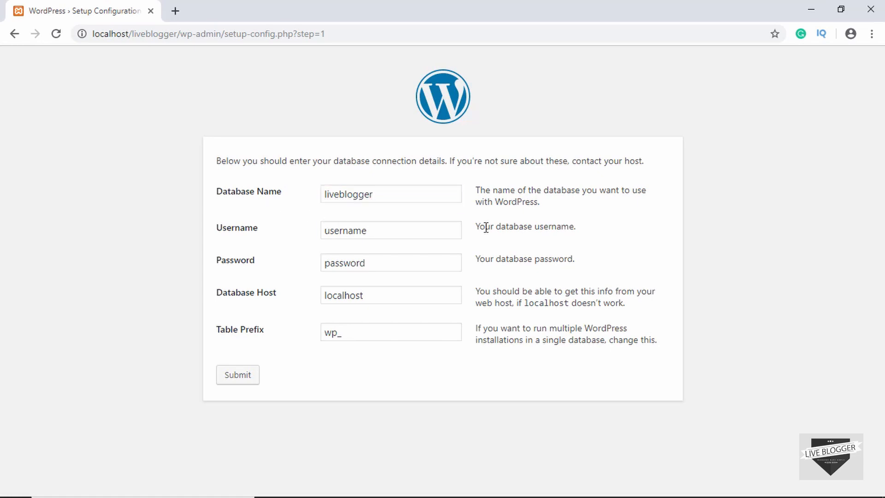
{"action": "left_click", "coordinate": [441, 230]}
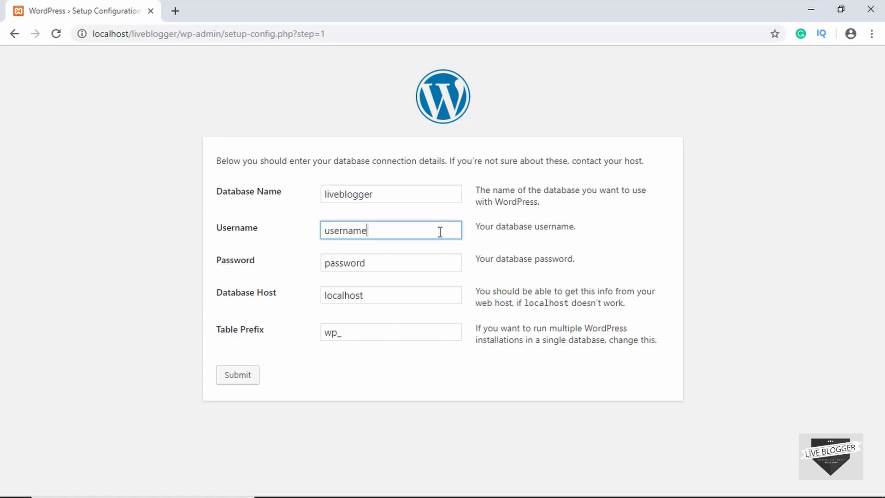
{"action": "left_click", "coordinate": [266, 234]}
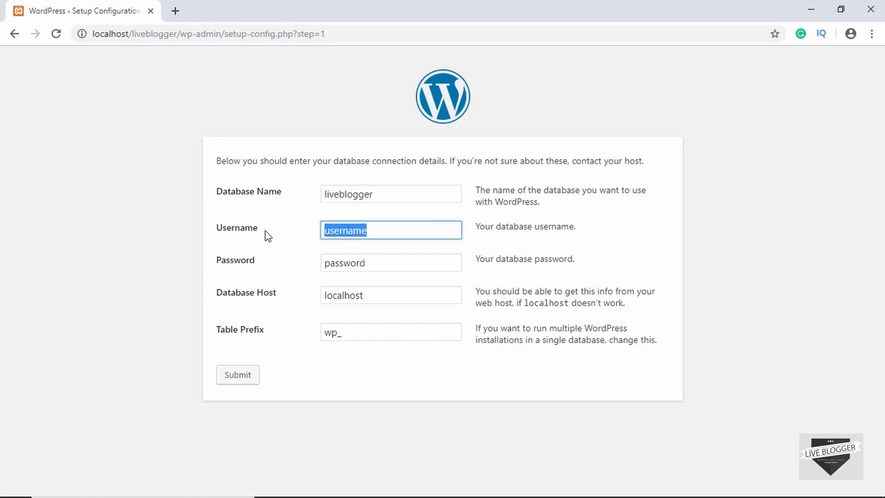
{"action": "type", "text": "root"}
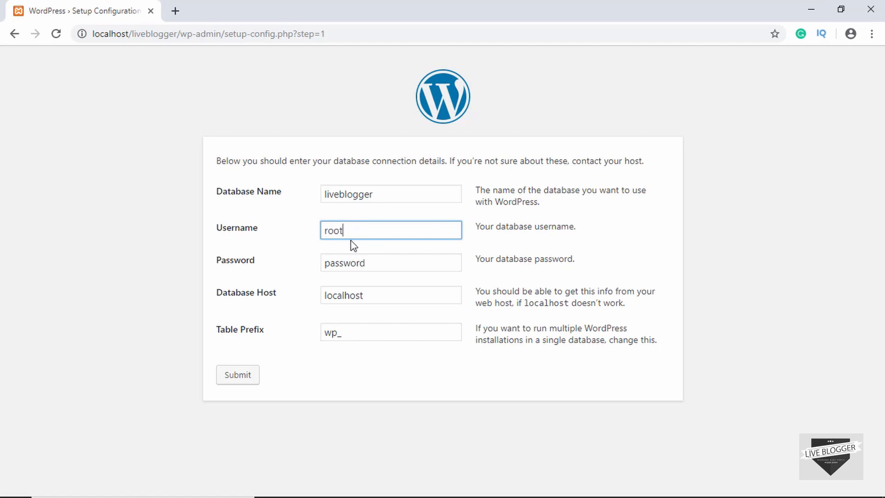
{"action": "left_click", "coordinate": [249, 265]}
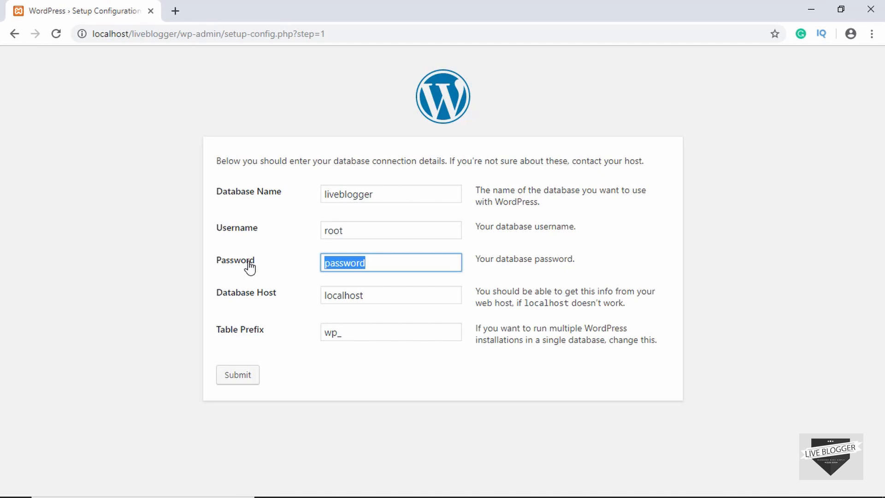
{"action": "key", "text": "BackSpace"}
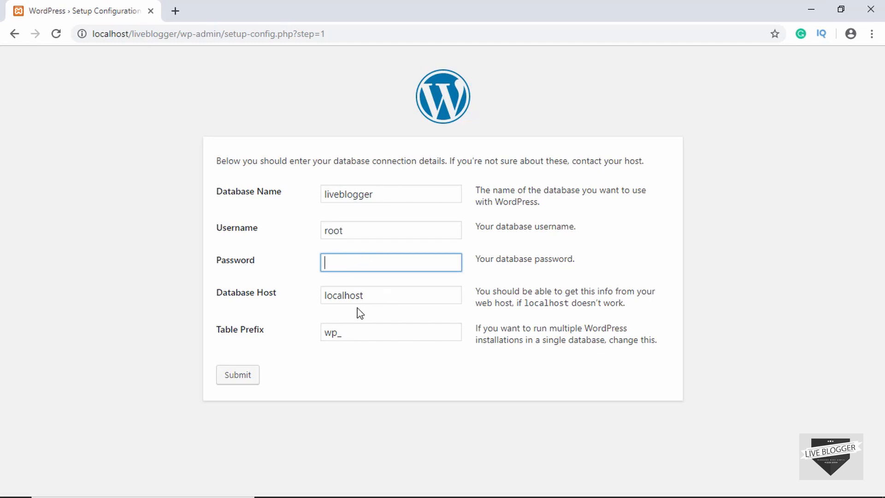
{"action": "left_click", "coordinate": [374, 298]}
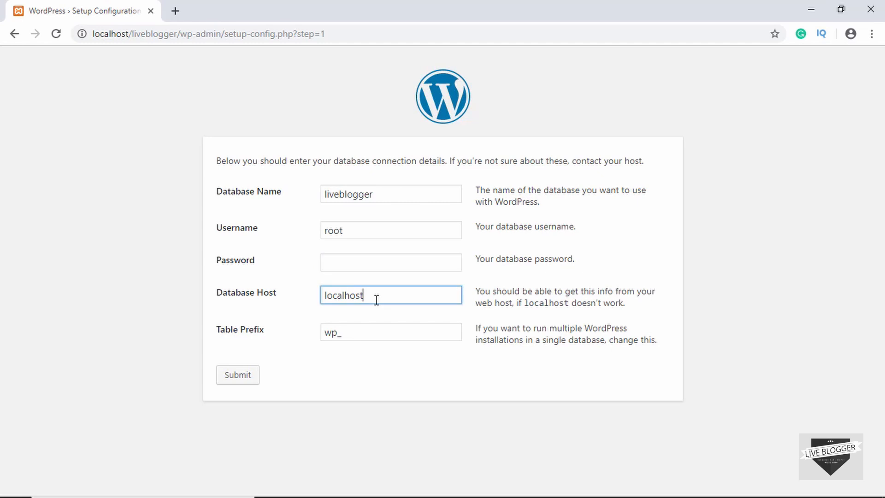
Keep the wp_ table prefix, submit the connection details and run the installation.
{"action": "left_click", "coordinate": [366, 330]}
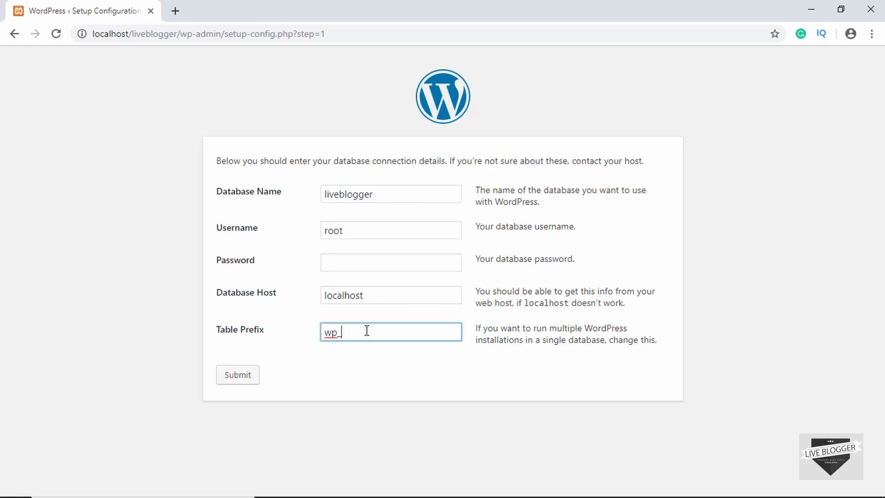
{"action": "left_click_drag", "start_coordinate": [338, 332], "coordinate": [288, 337]}
{"action": "left_click", "coordinate": [367, 328]}
{"action": "left_click", "coordinate": [290, 341]}
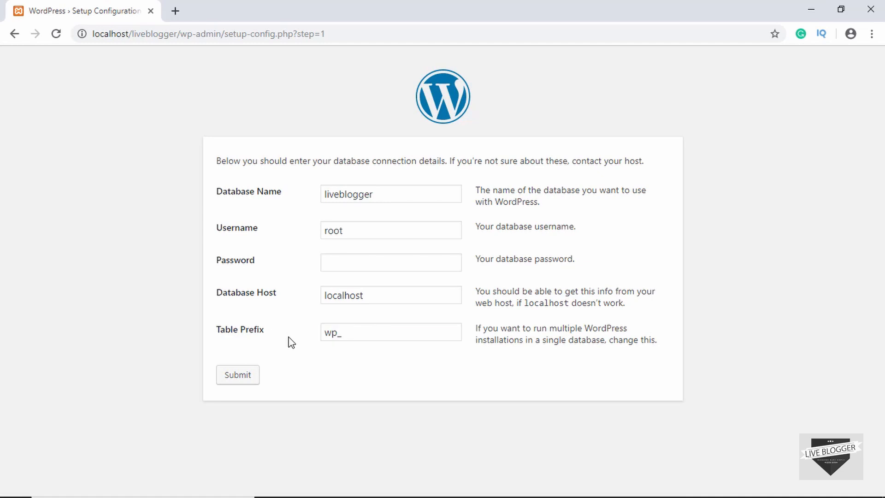
{"action": "left_click", "coordinate": [237, 380]}
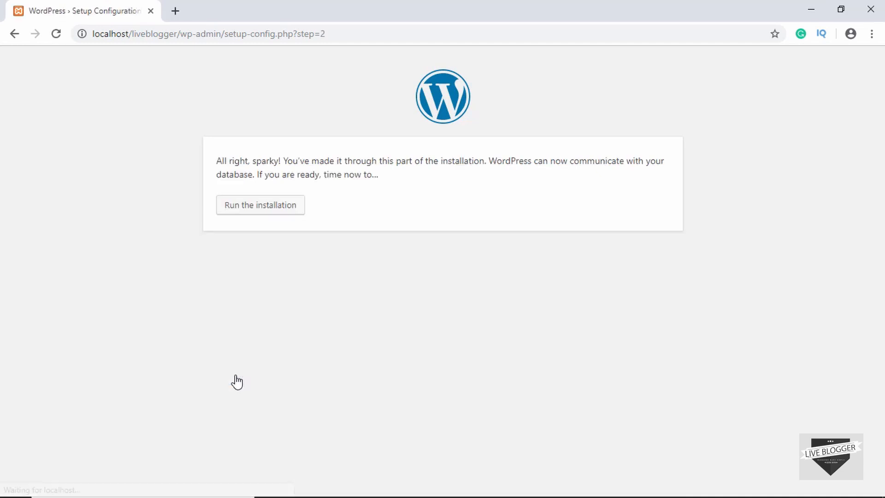
{"action": "left_click", "coordinate": [266, 213]}
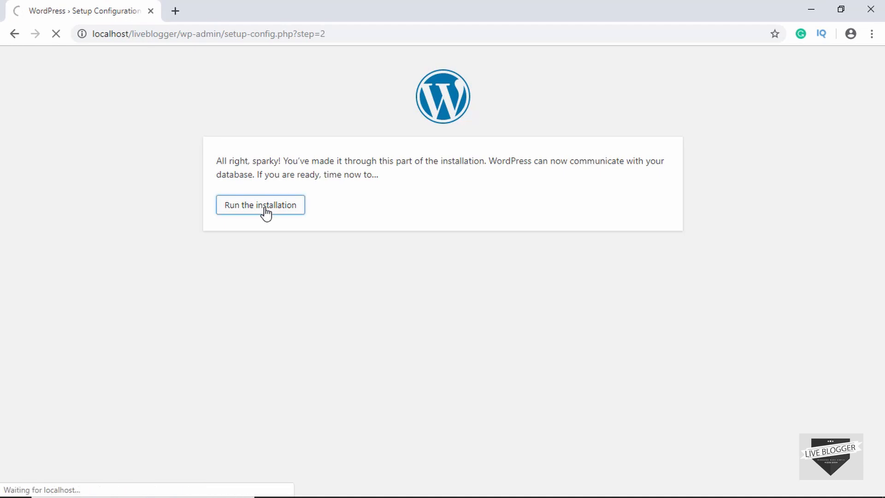
Enter site title 'Live Blogger', username admin and a custom admin password.
{"action": "scroll", "coordinate": [213, 247], "scroll_direction": "down", "scroll_amount": 3}
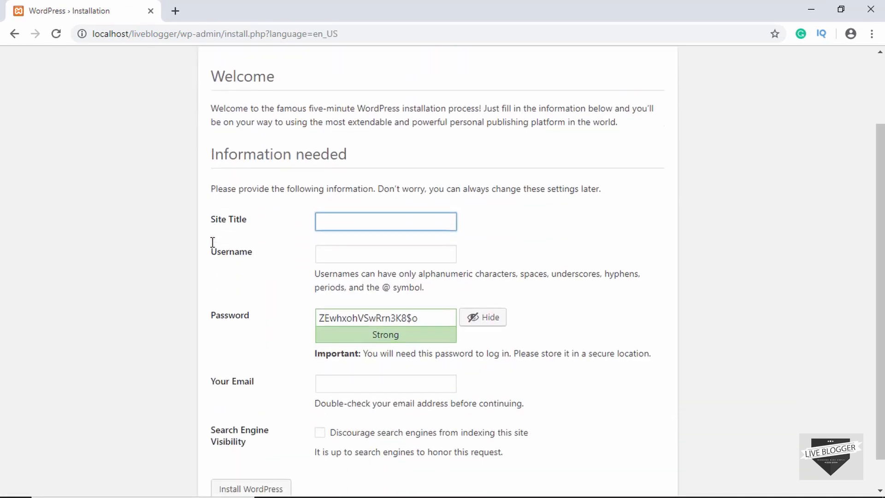
{"action": "type", "text": "Live B"}
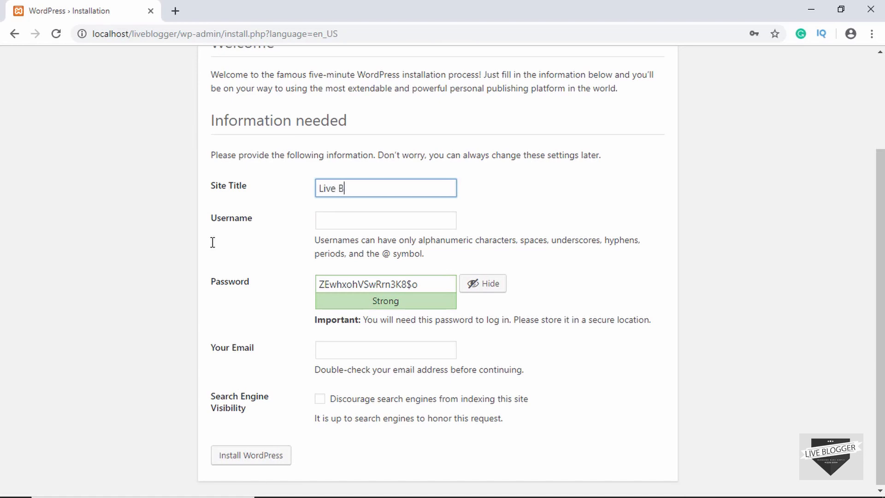
{"action": "type", "text": "logger"}
{"action": "key", "text": "Tab"}
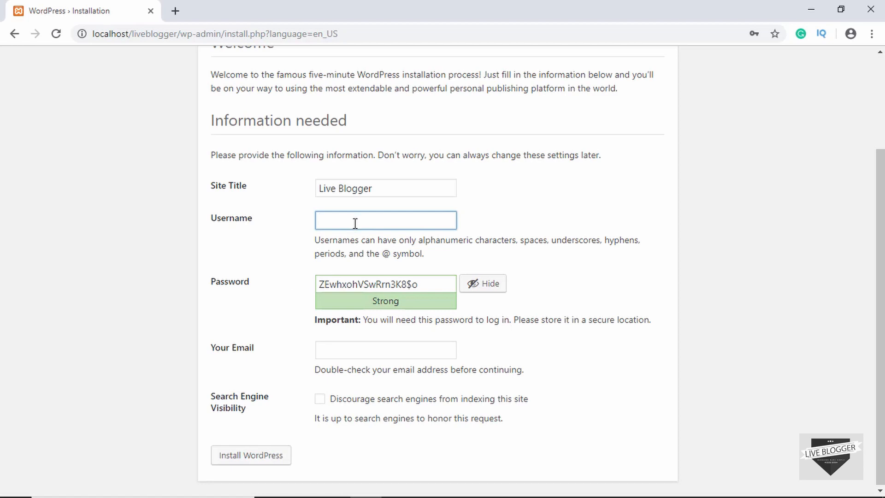
{"action": "type", "text": "admin"}
{"action": "key", "text": "Tab"}
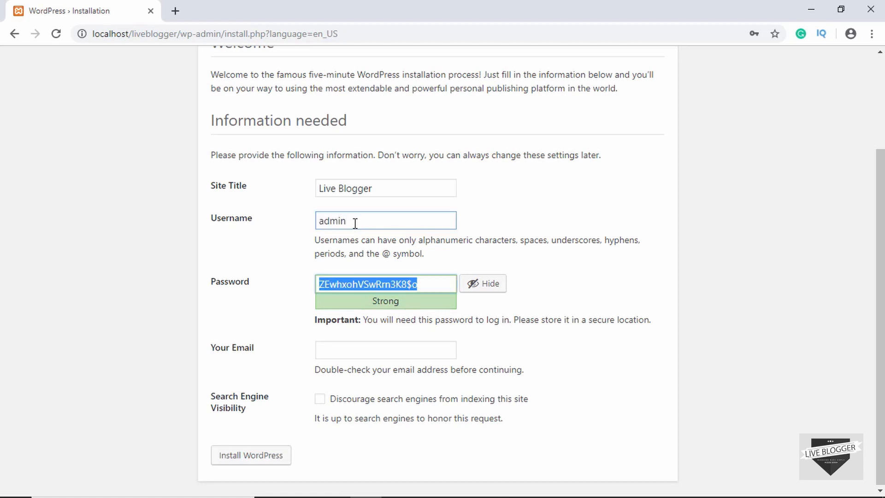
{"action": "type", "text": "ad"}
{"action": "key", "text": "BackSpace"}
{"action": "key", "text": "BackSpace"}
{"action": "key", "text": "BackSpace"}
{"action": "key", "text": "BackSpace"}
{"action": "key", "text": "BackSpace"}
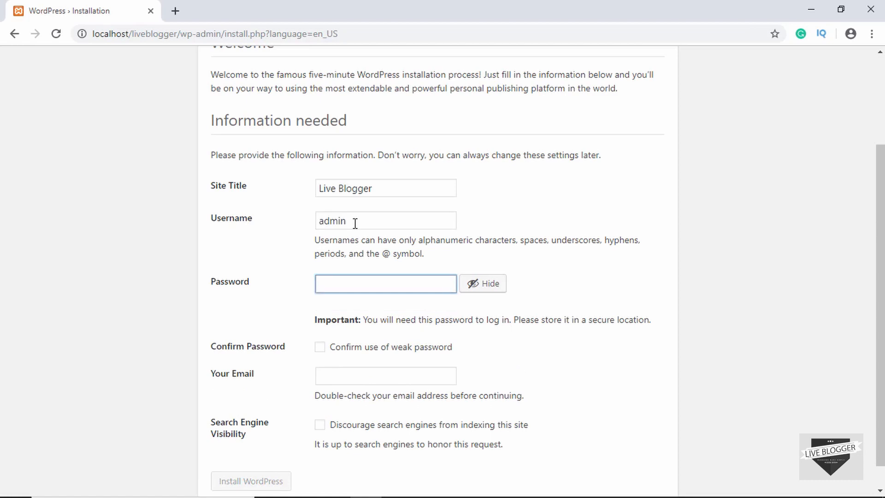
{"action": "type", "text": "Admin**123123"}
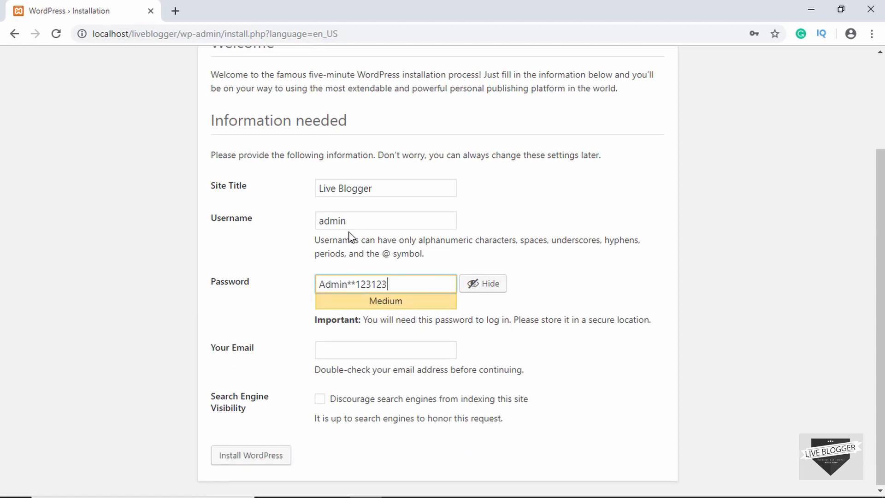
{"action": "left_click_drag", "start_coordinate": [388, 283], "coordinate": [272, 285]}
{"action": "left_click", "coordinate": [300, 292]}
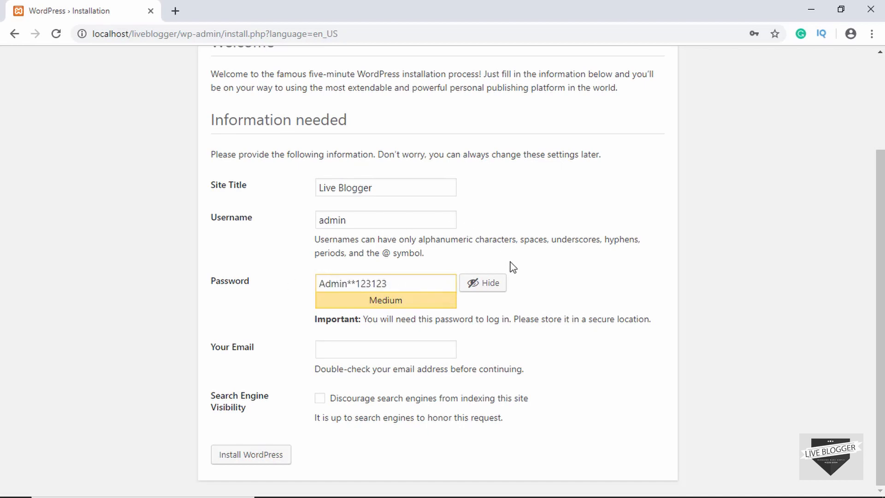
Fill in the admin e-mail address and install WordPress.
{"action": "left_click", "coordinate": [389, 355]}
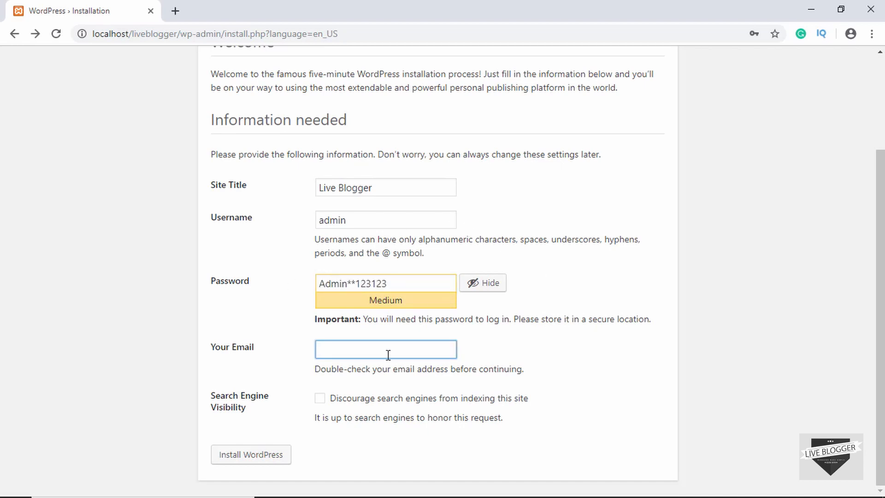
{"action": "left_click", "coordinate": [260, 456]}
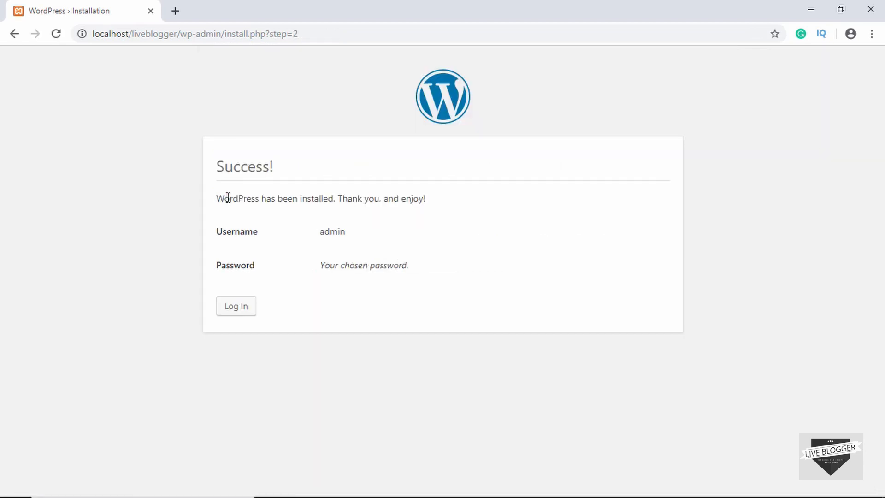
Log in to the new site as admin with the account password.
{"action": "left_click", "coordinate": [238, 306]}
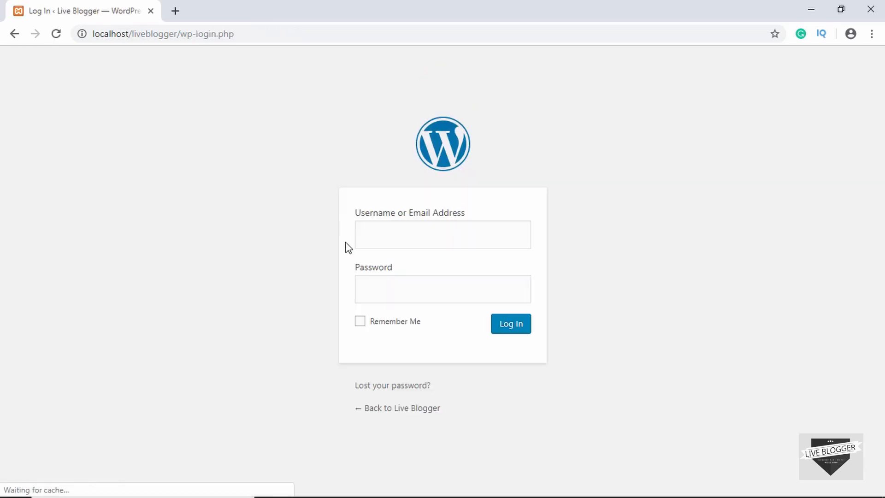
{"action": "type", "text": "admin"}
{"action": "key", "text": "Tab"}
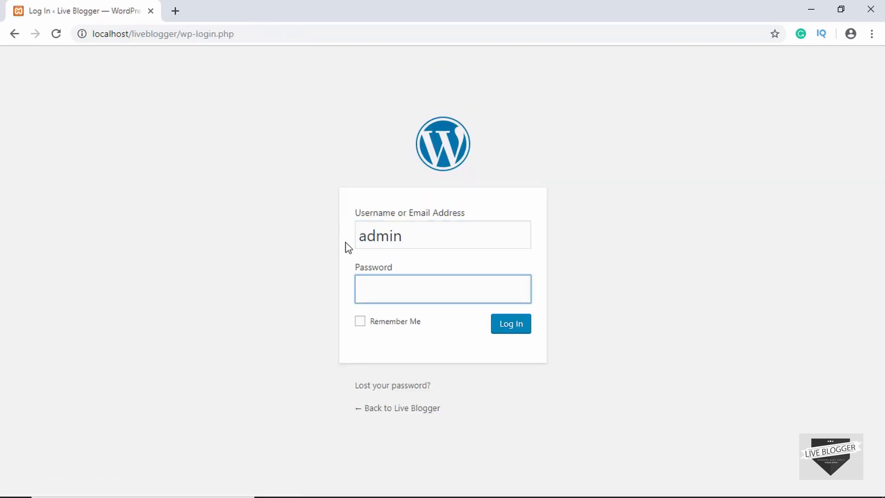
{"action": "type", "text": "adminpassword"}
{"action": "key", "text": "Return"}
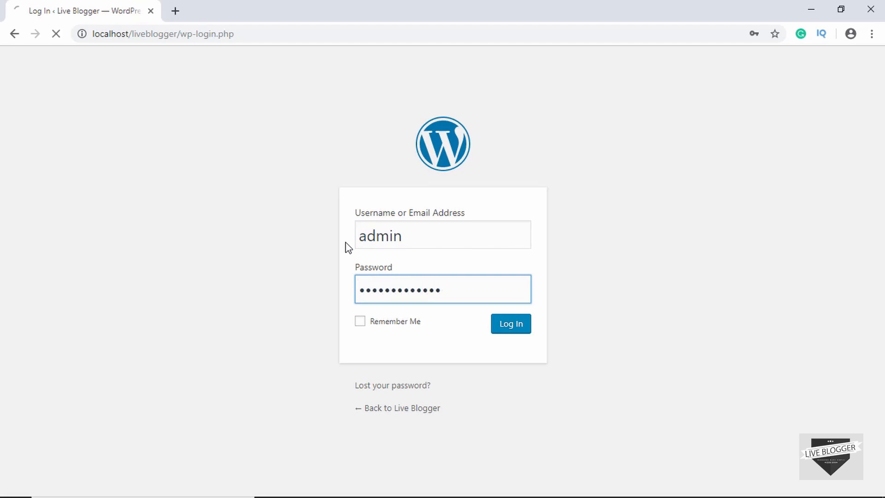
Open the Live Blogger front page through Visit Site in the admin bar.
{"action": "mouse_move", "coordinate": [40, 66]}
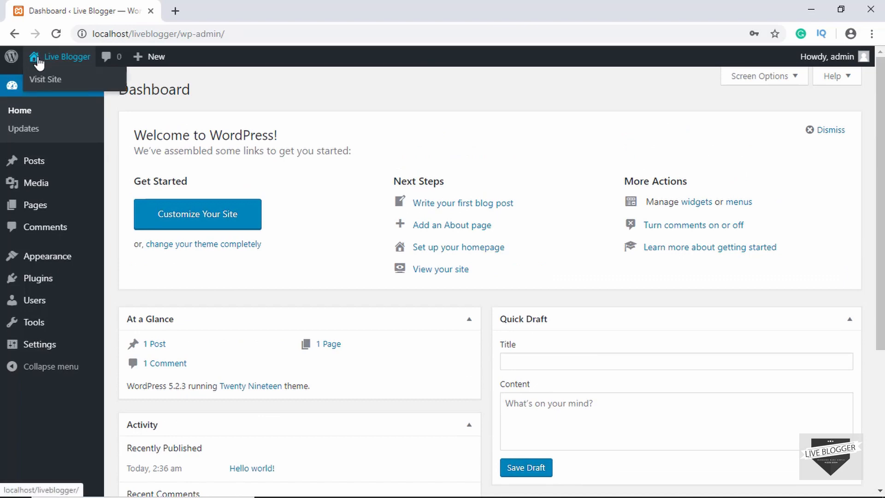
{"action": "left_click", "coordinate": [41, 84]}
{"action": "scroll", "coordinate": [705, 165], "scroll_direction": "down", "scroll_amount": 12}
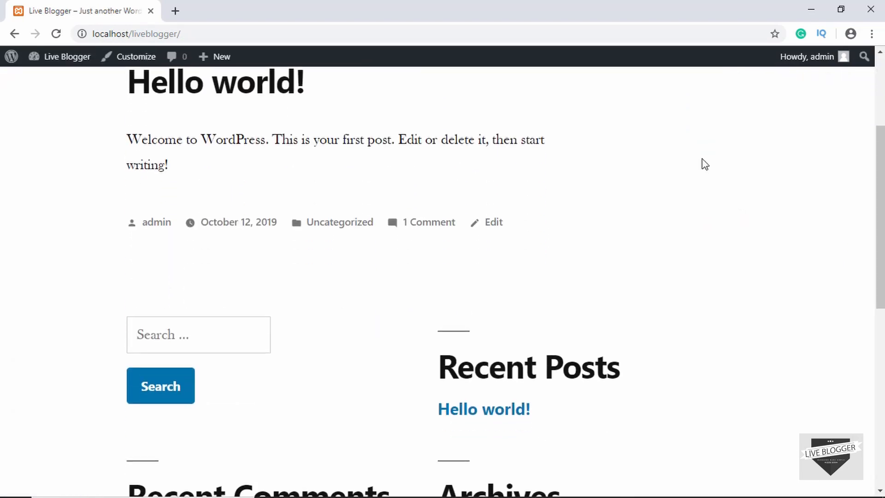
{"action": "scroll", "coordinate": [706, 165], "scroll_direction": "up", "scroll_amount": 12}
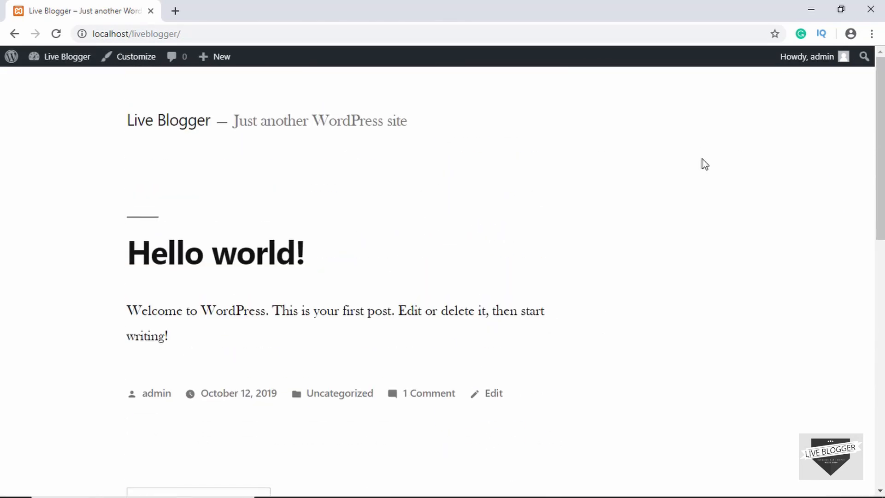